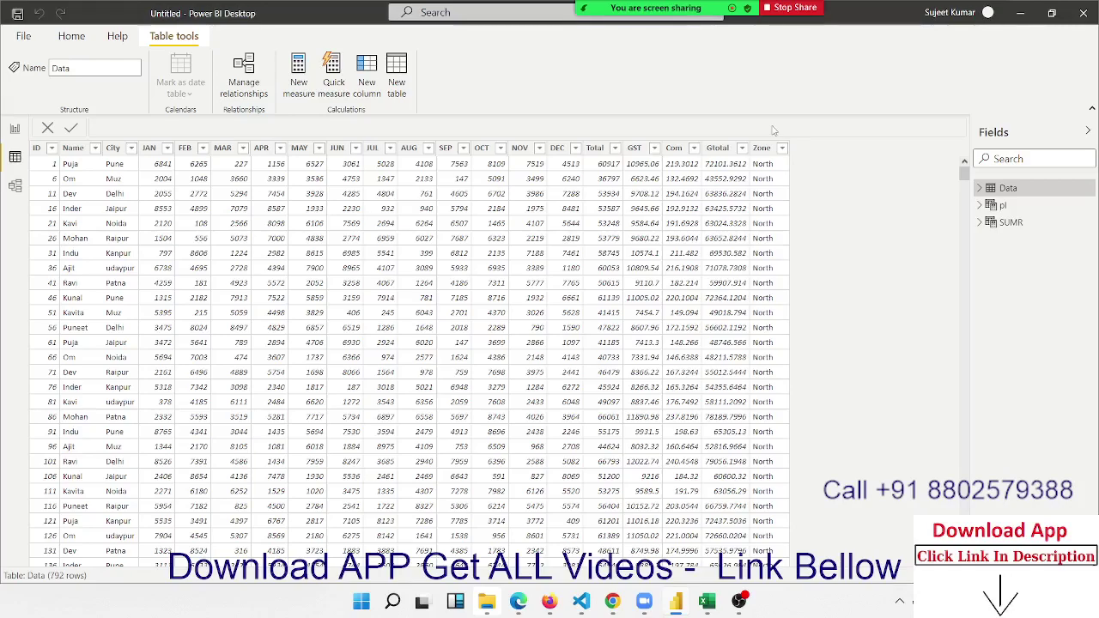
Inspect the MAY, JUN and OCT columns, then switch to the report page's Name and Total table.
click(302, 237)
click(351, 244)
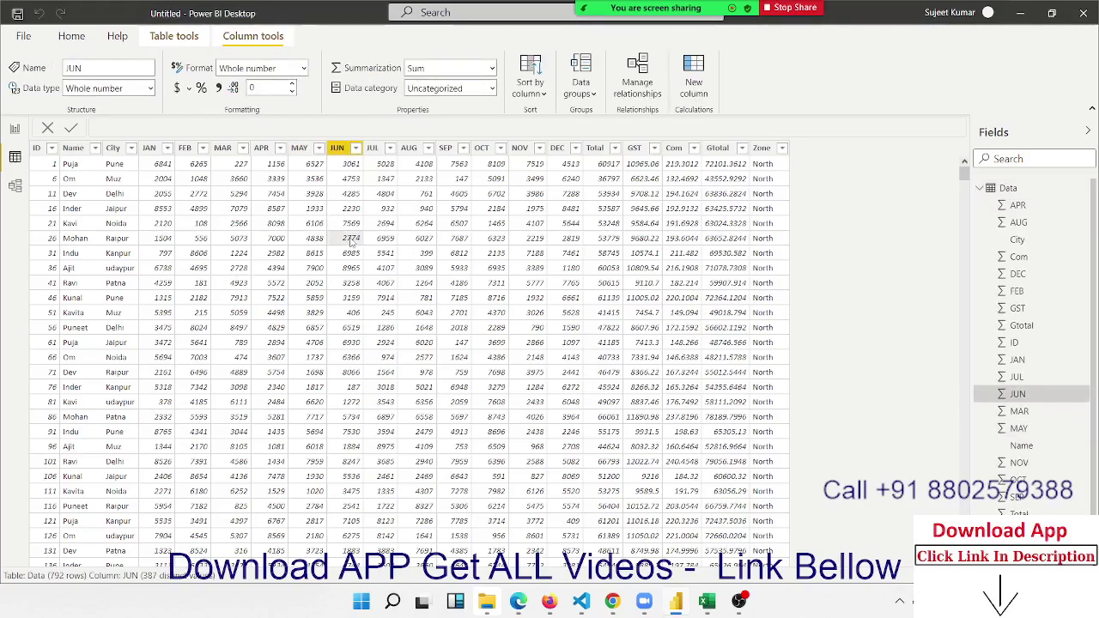
click(497, 255)
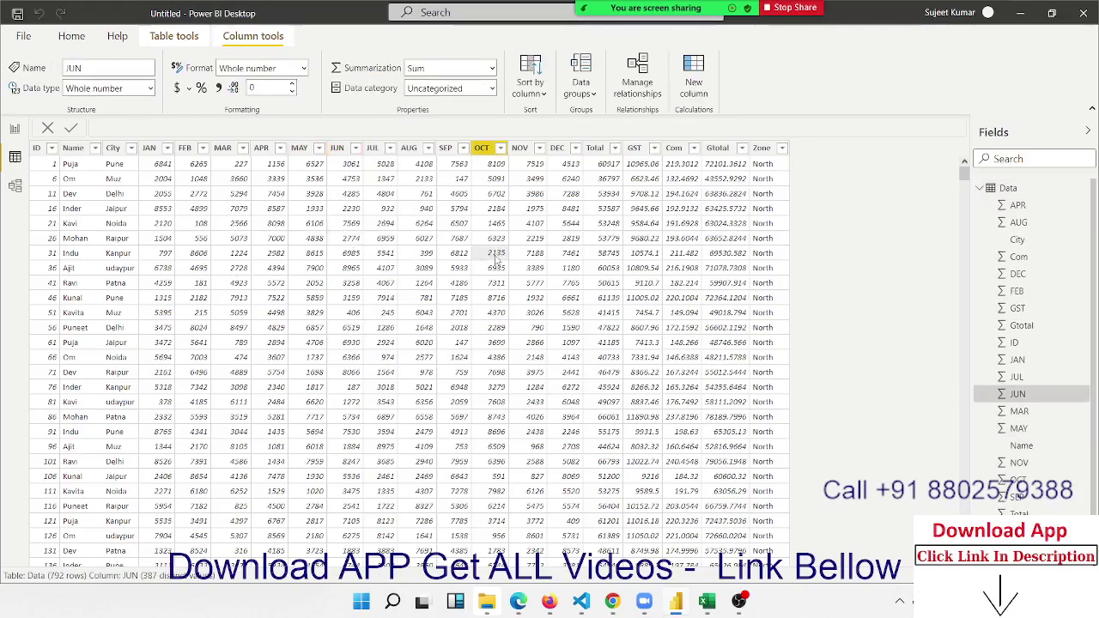
click(15, 129)
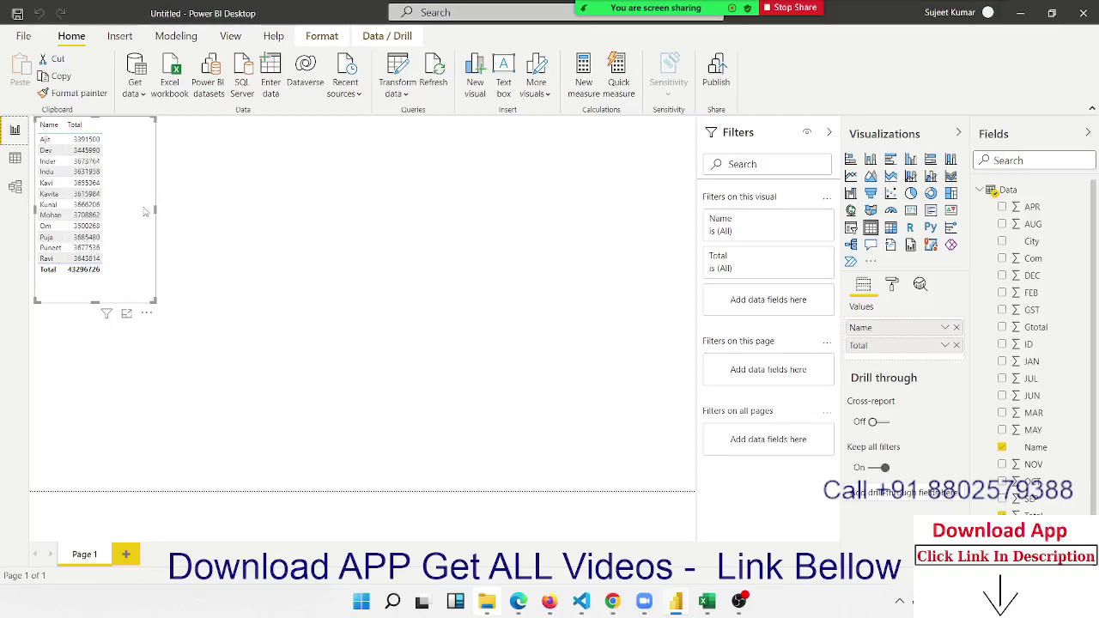
Go back to Data view to show the Data table's grid.
click(16, 157)
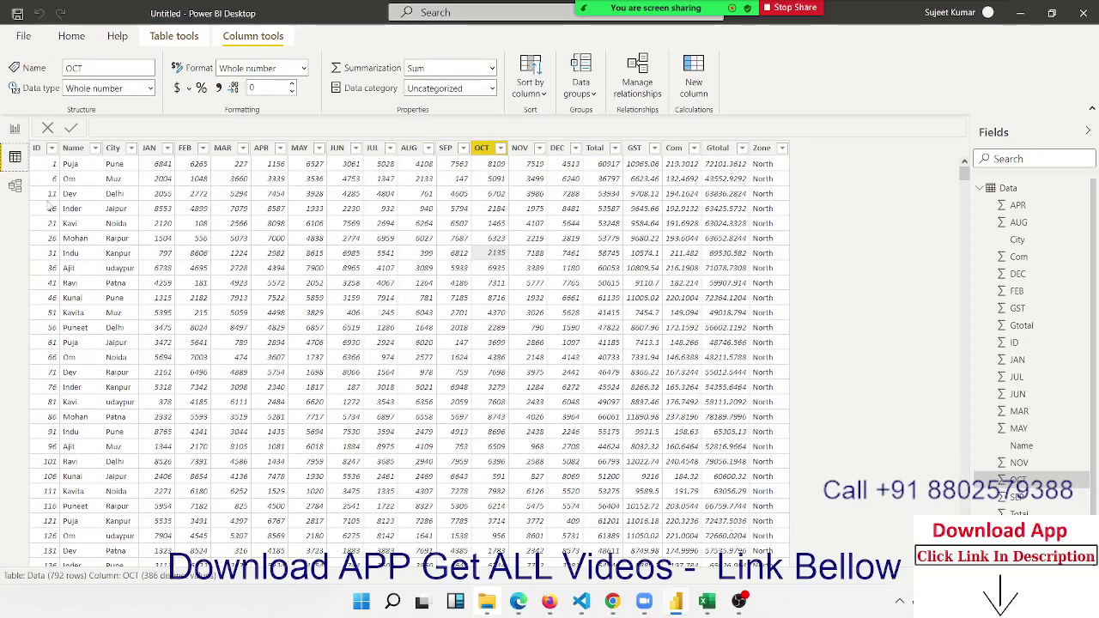
click(160, 194)
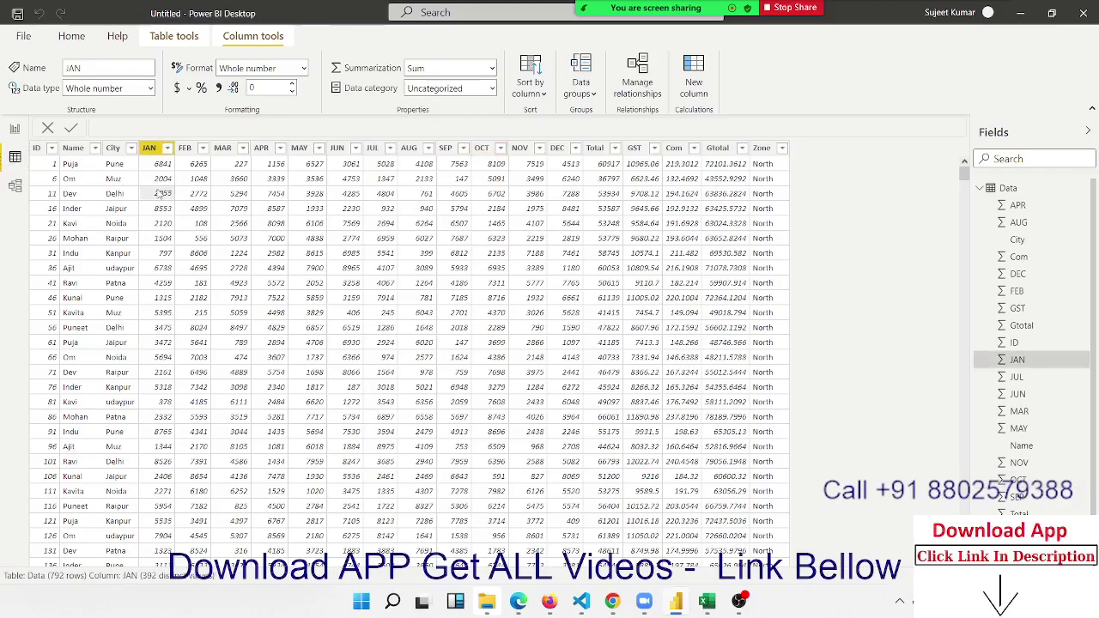
click(309, 198)
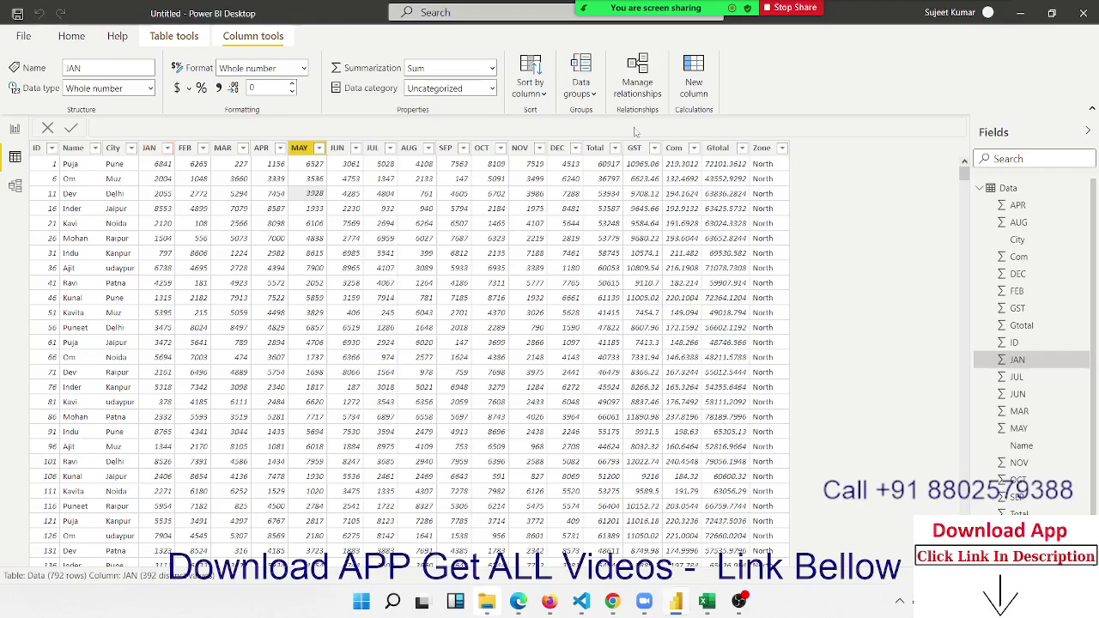
click(980, 188)
click(998, 205)
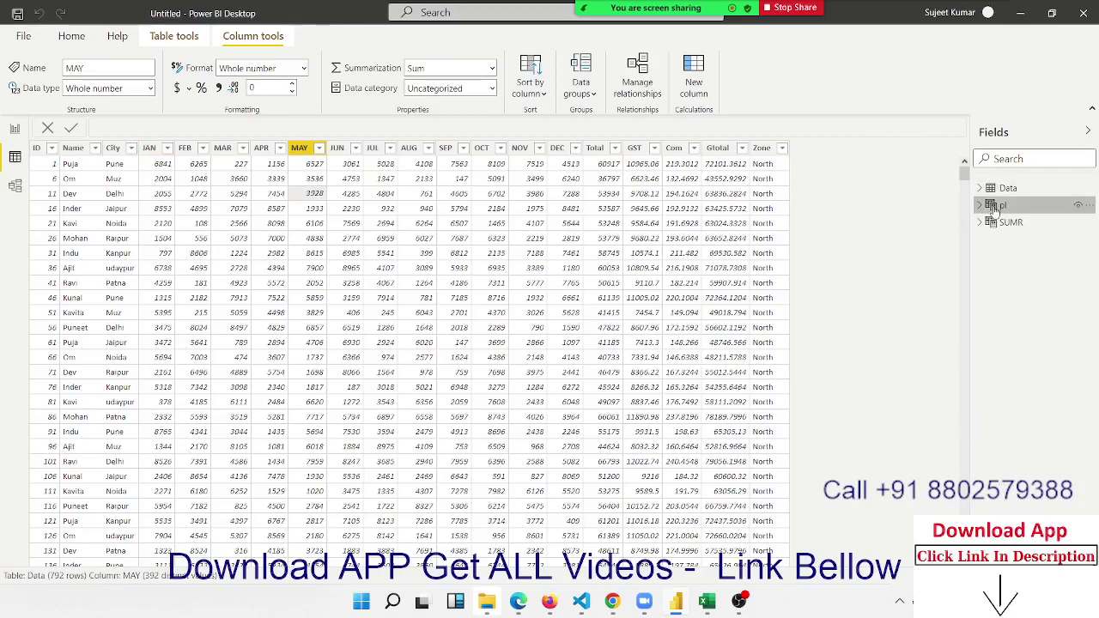
click(1003, 221)
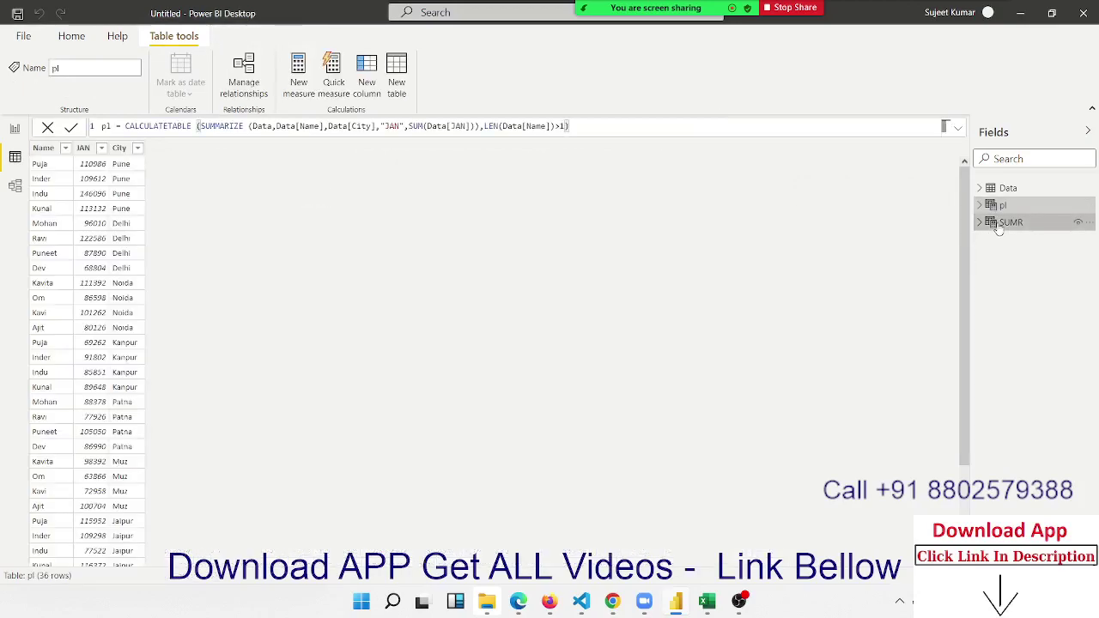
click(997, 206)
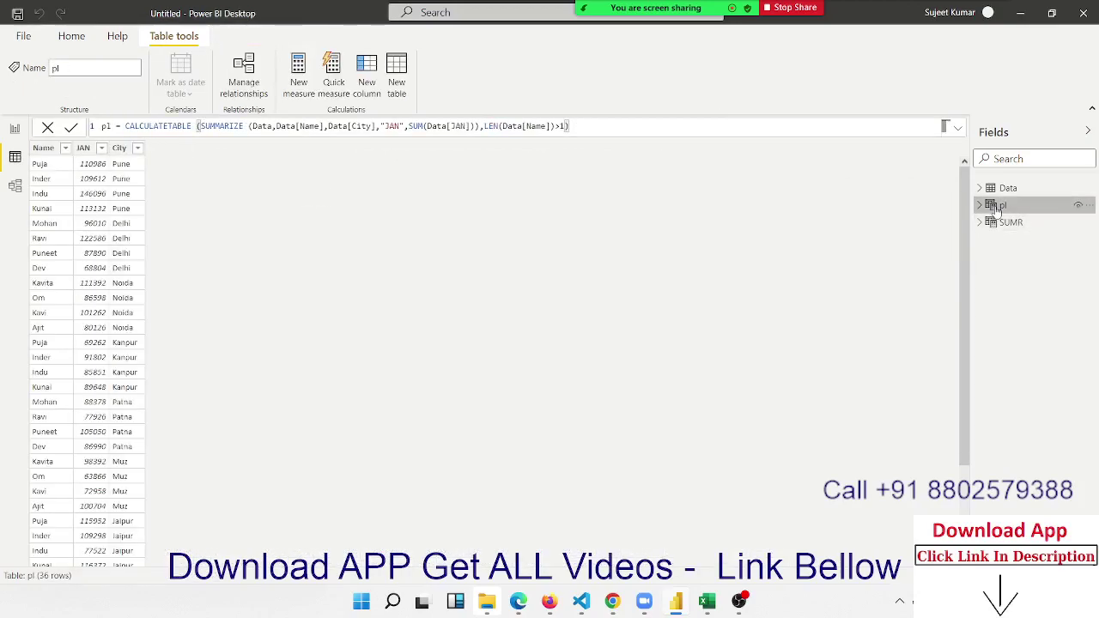
click(1006, 188)
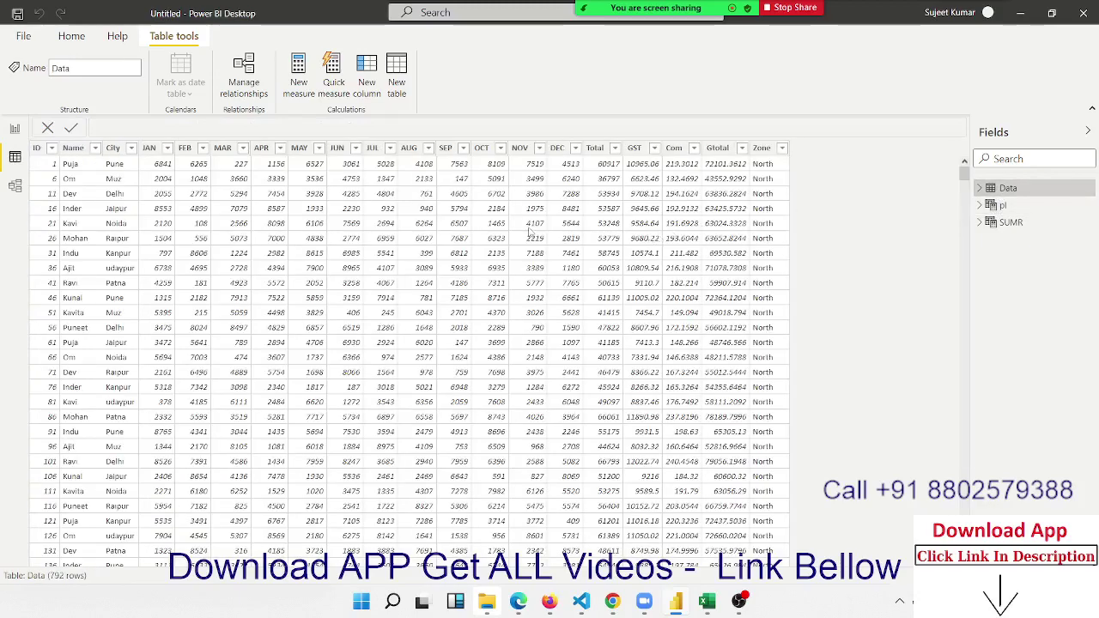
click(530, 226)
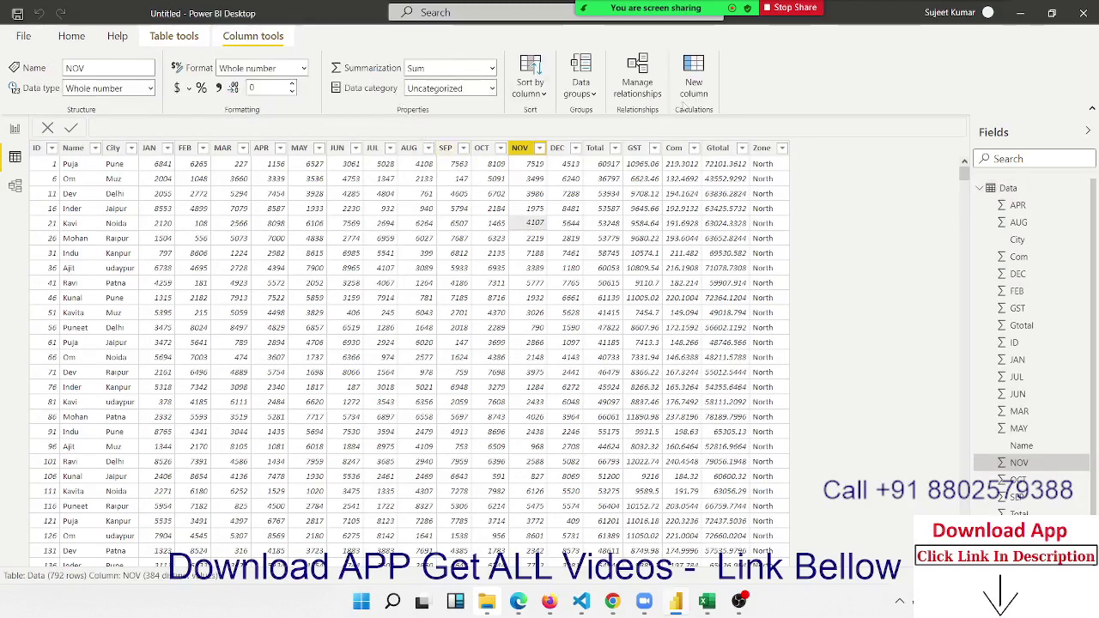
click(694, 90)
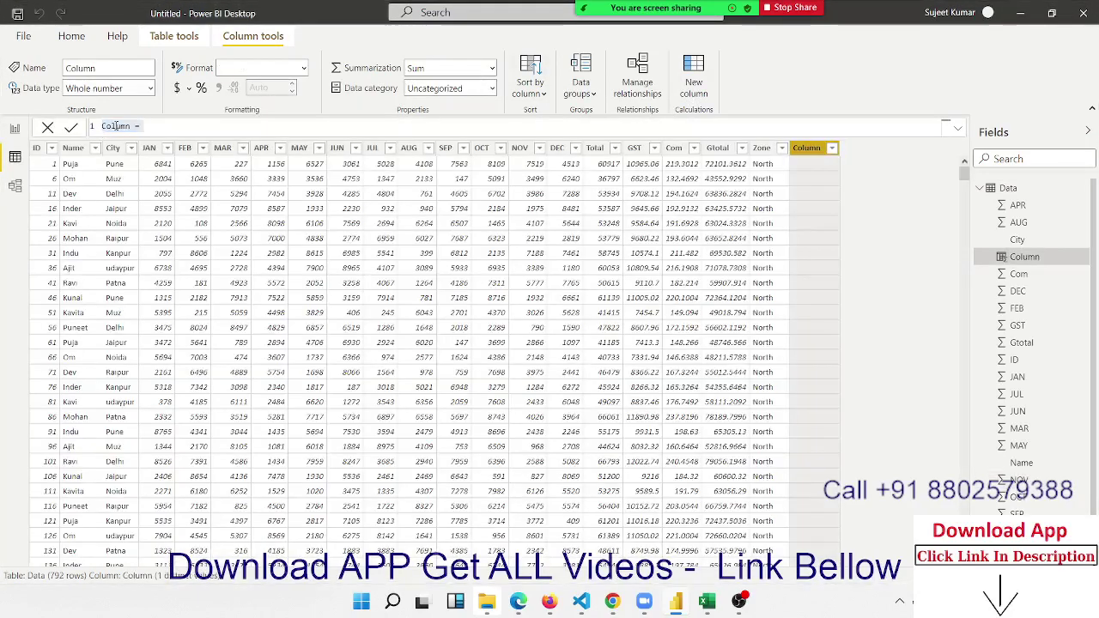
double_click(115, 127)
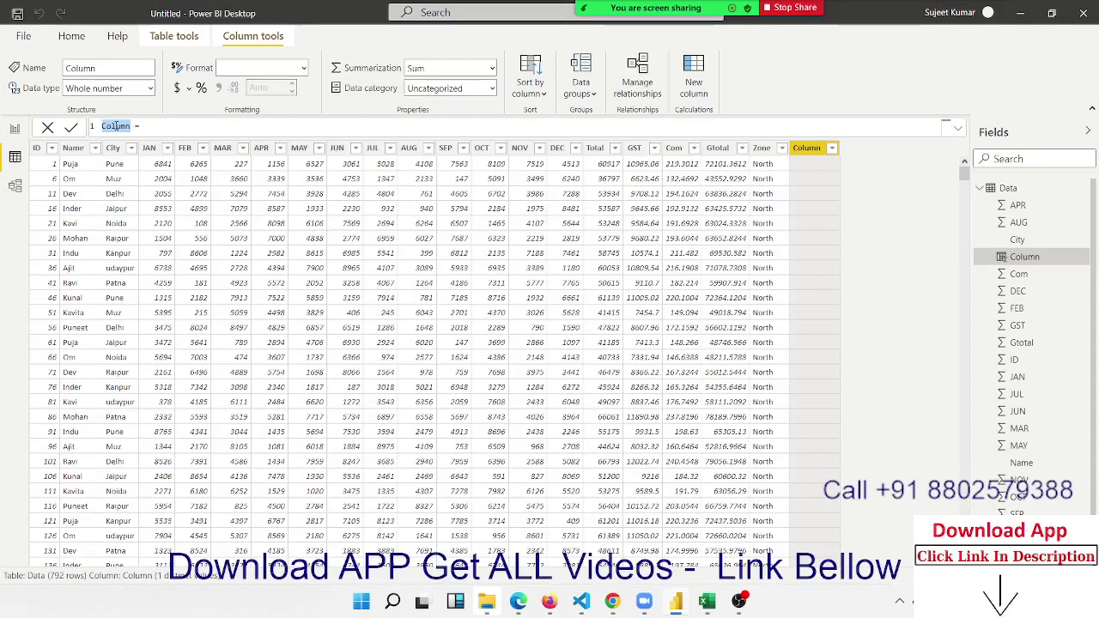
key(Escape)
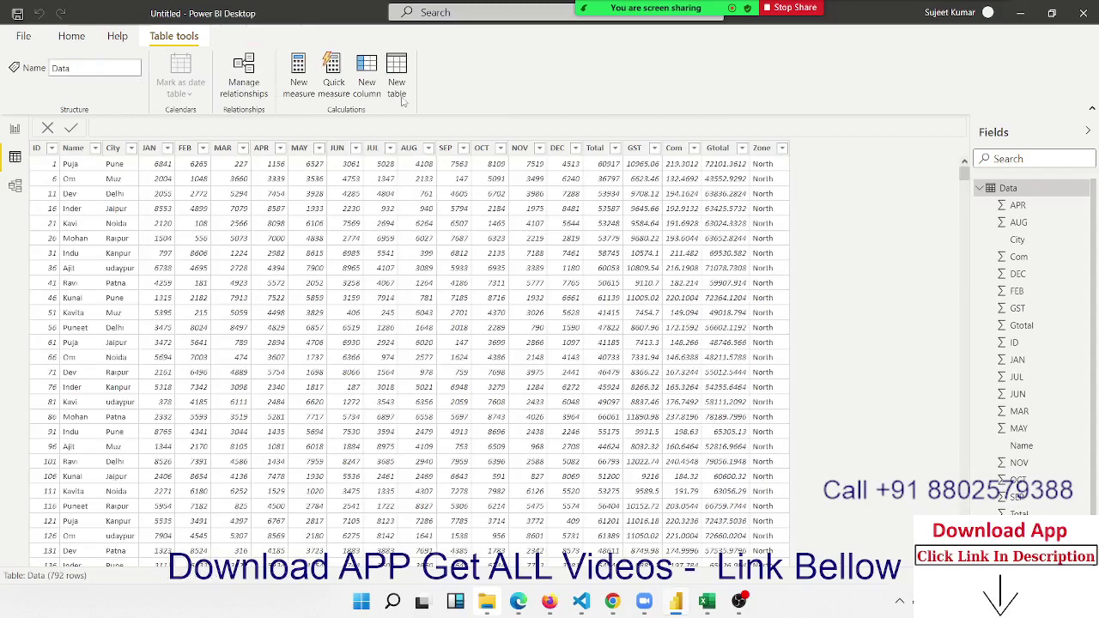
Create a new table named CRT with the formula beginning CALCULATETABLE(SUMMARIZE(Data,.
click(400, 94)
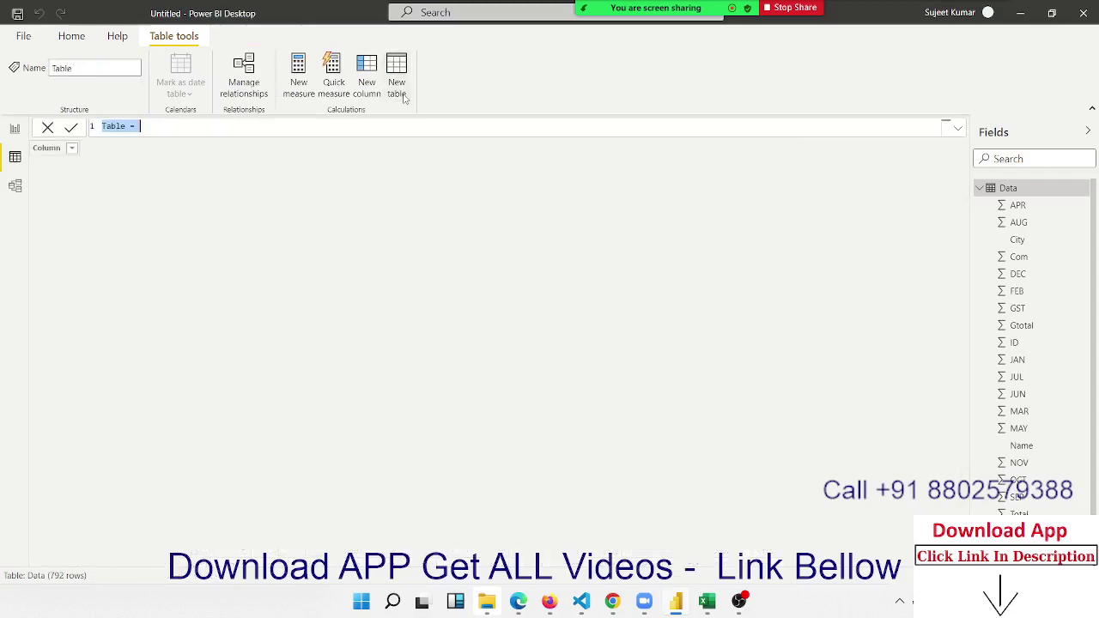
double_click(113, 126)
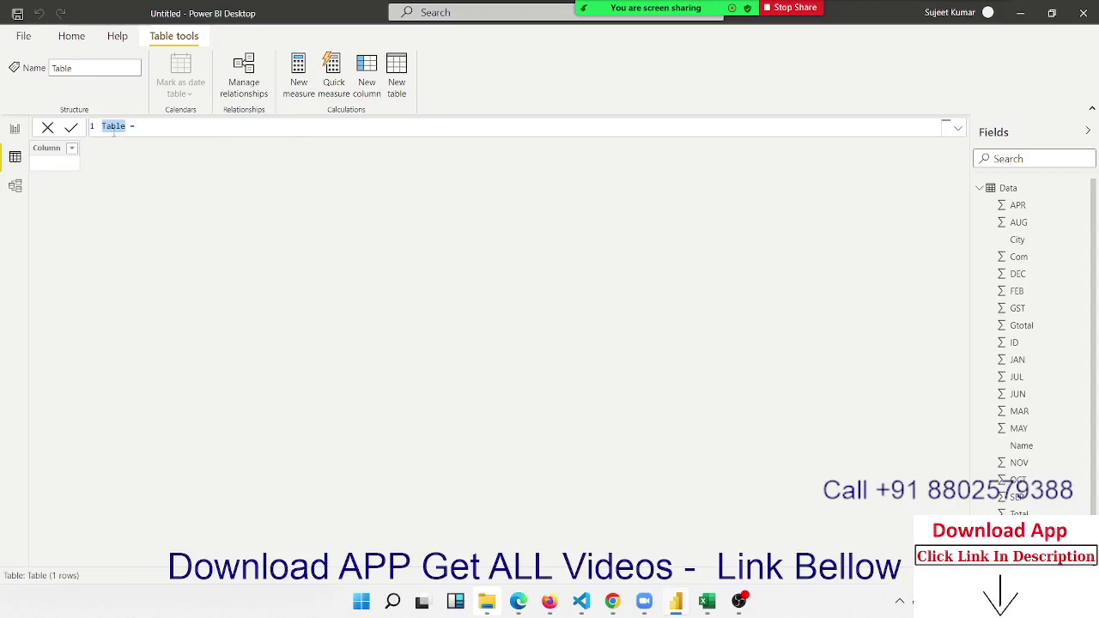
text(CRT = )
text(cr)
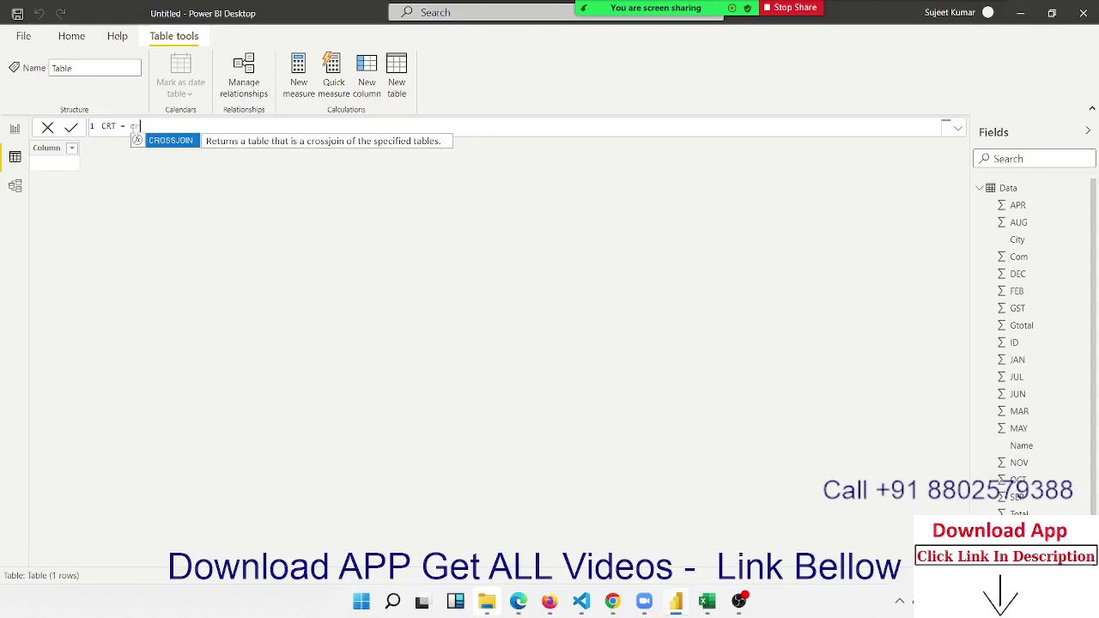
key(BackSpace)
key(Tab)
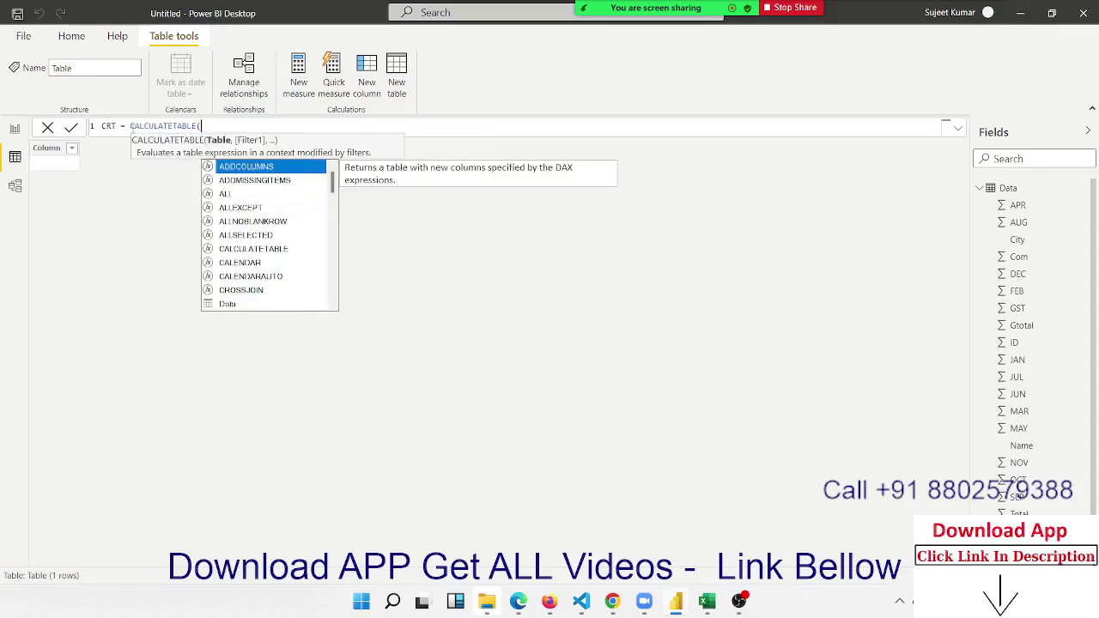
text(su)
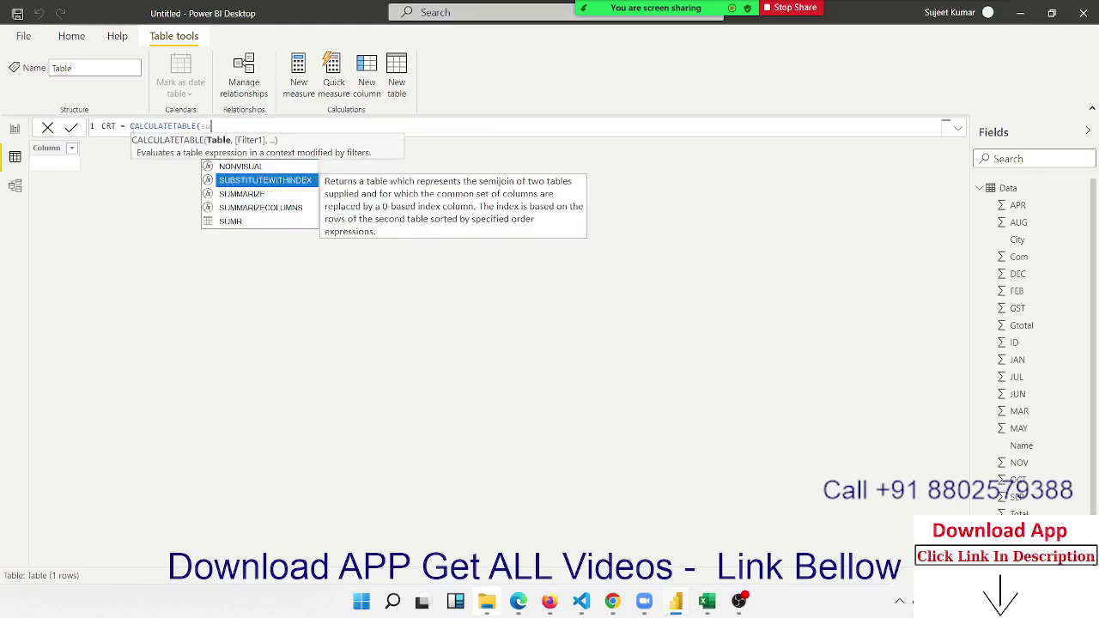
text(m)
key(Tab)
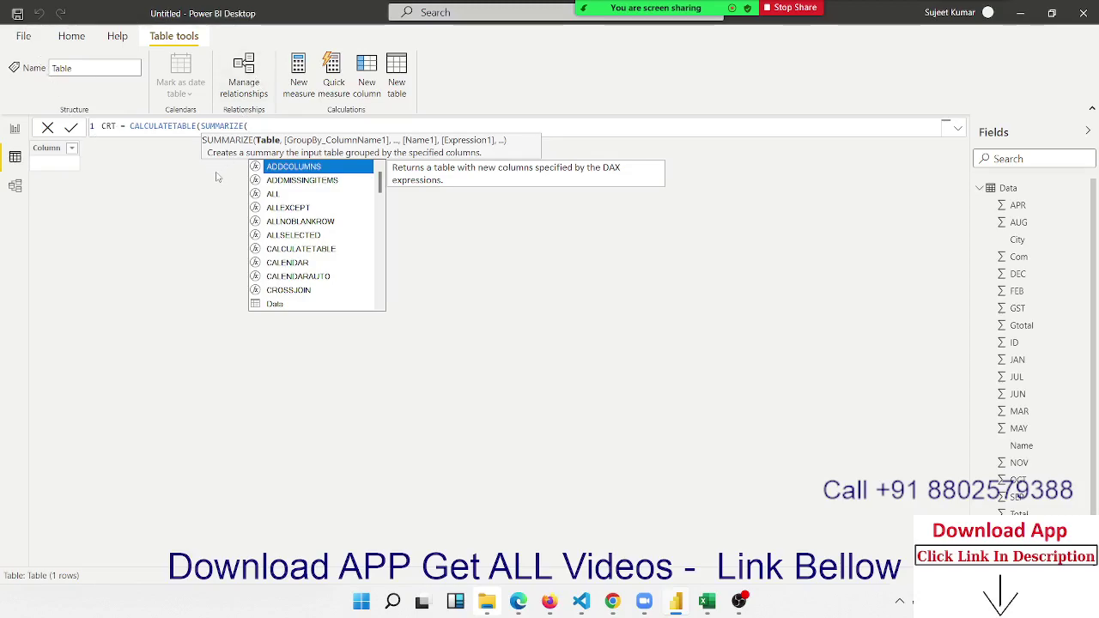
key(Down)
key(Down)
key(Down)
key(Down)
key(Down)
key(Down)
key(Down)
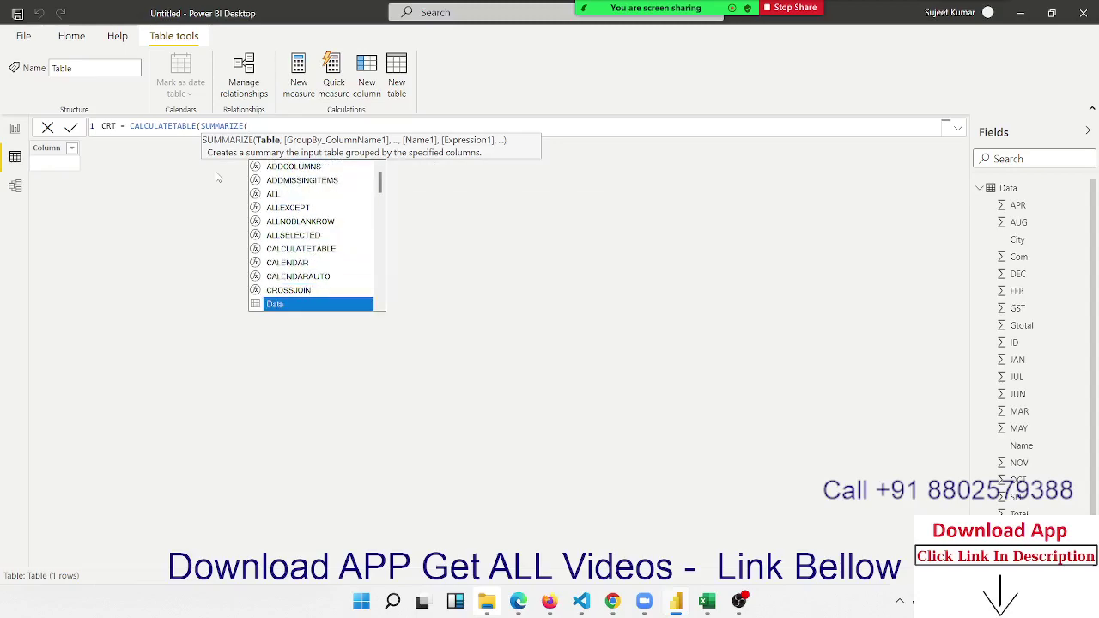
key(Tab)
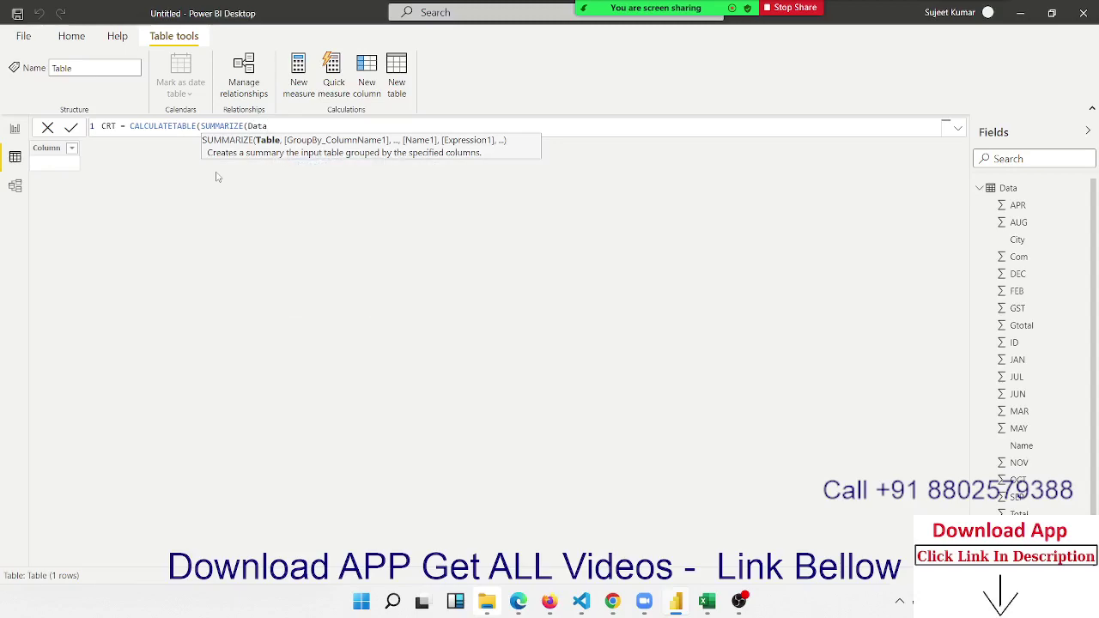
text(,)
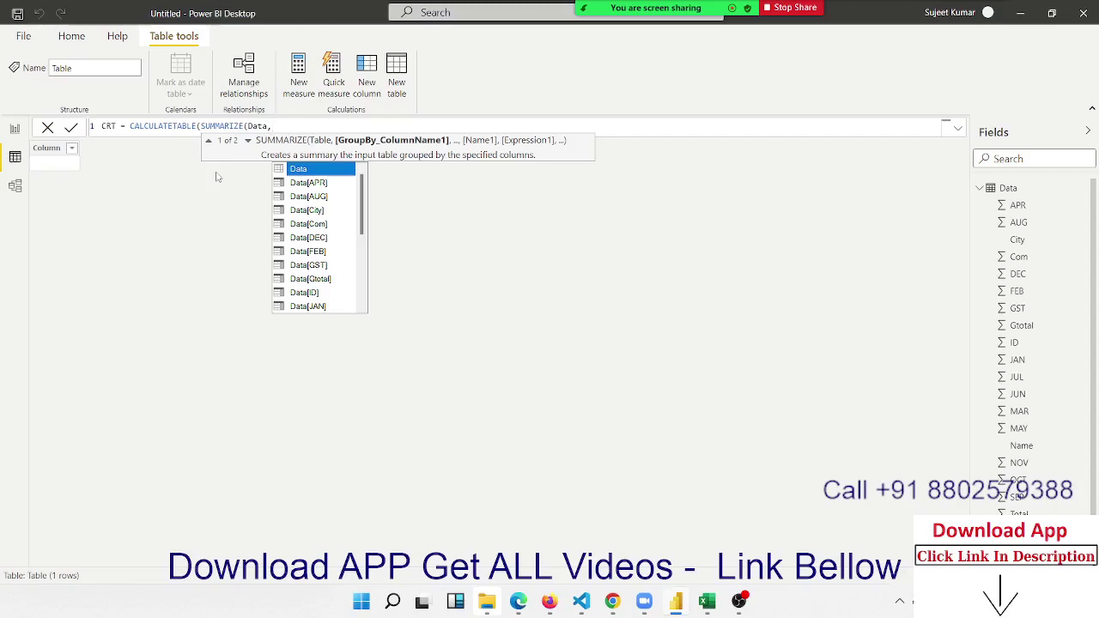
Finish CRT grouping by Data[Name] with a "Qty" column of SUM(Data[Total]), and commit it.
key(Down)
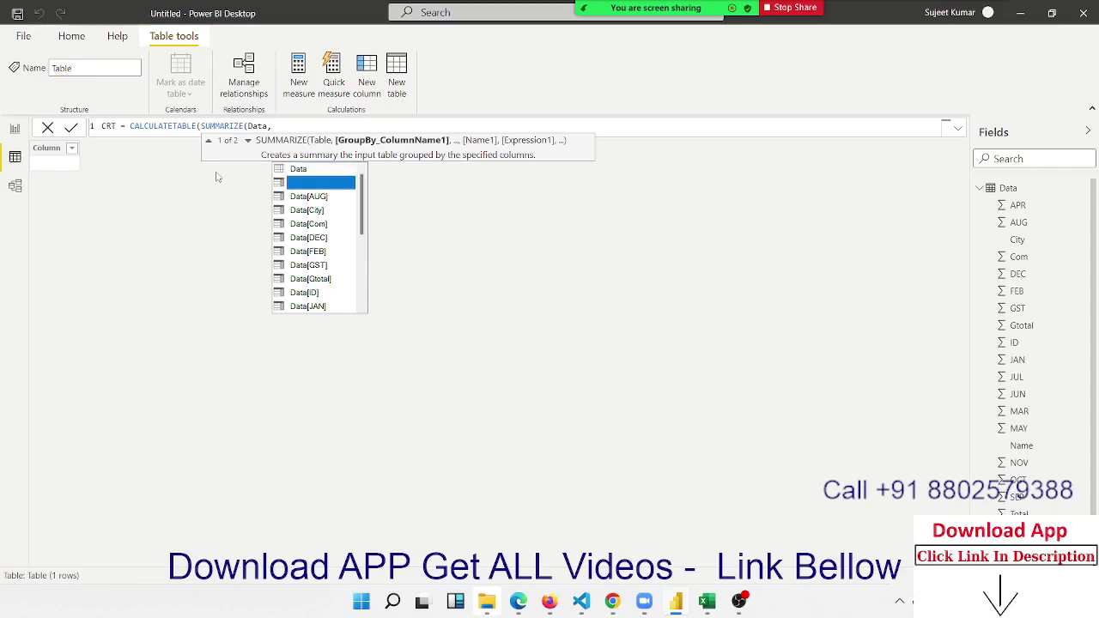
key(Down)
key(Down)
key(Down)
key(Down)
key(Down)
key(Down)
key(Down)
key(Down)
key(Down)
key(Down)
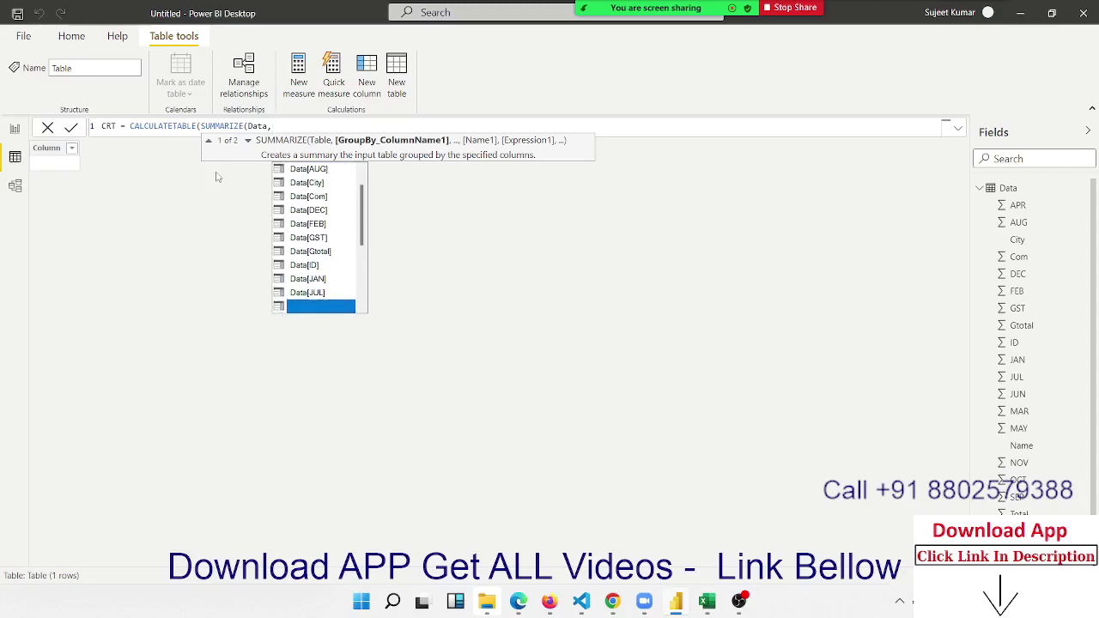
key(Down)
key(Down)
key(Down)
key(Down)
key(Up)
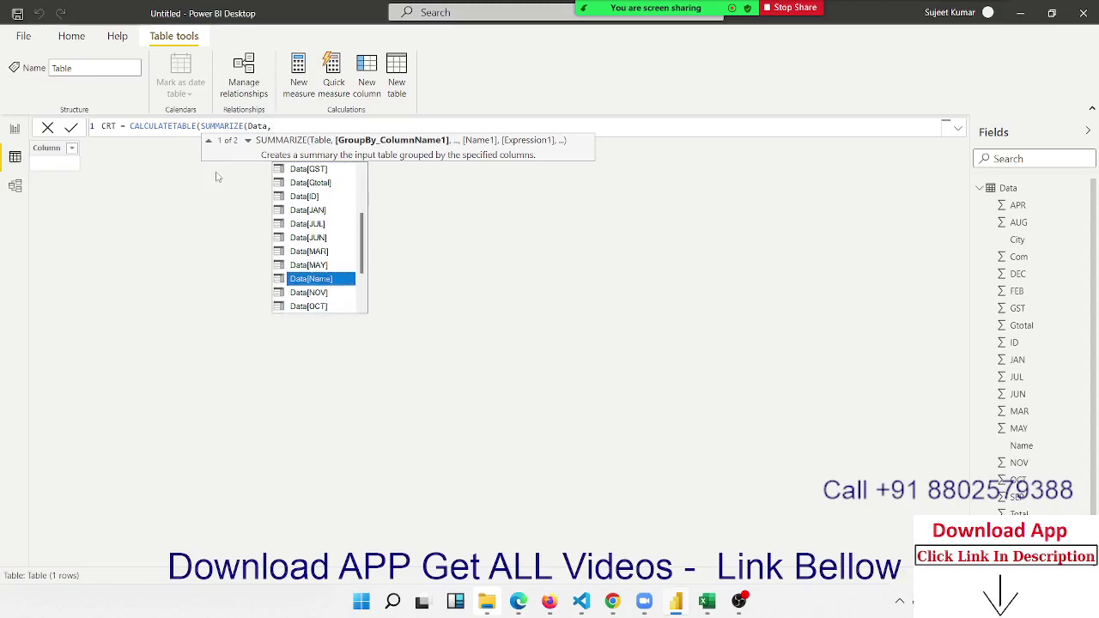
key(Tab)
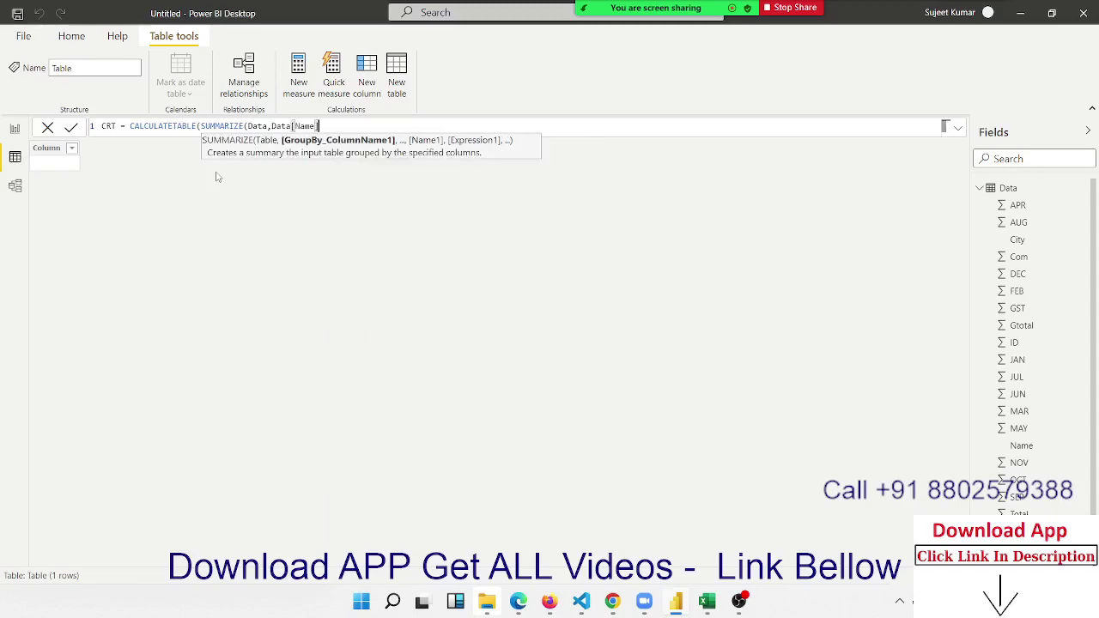
text(,)
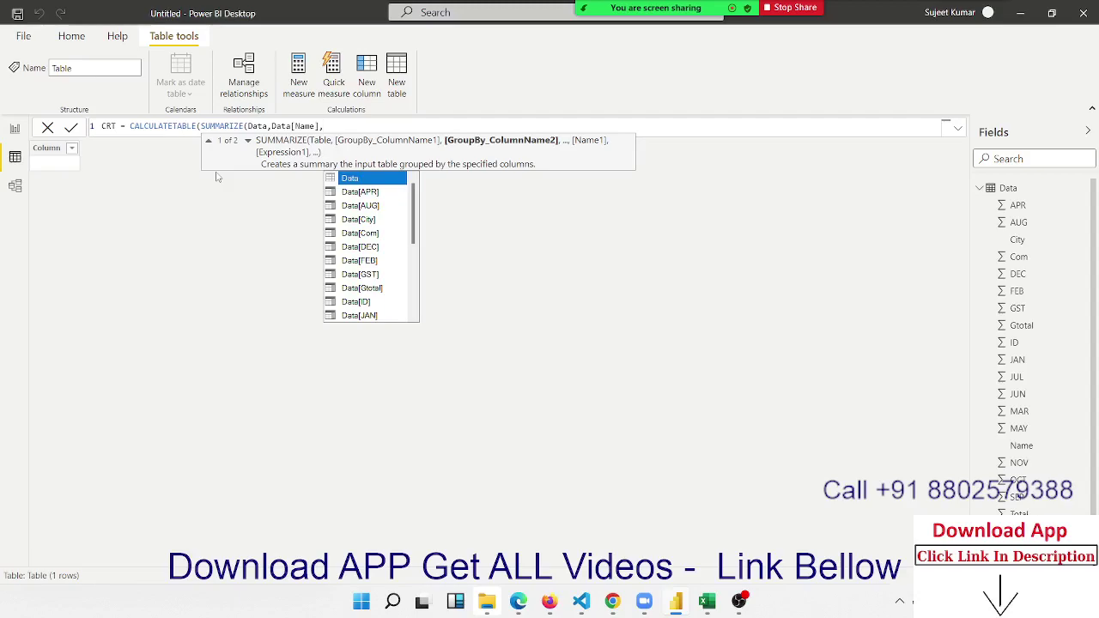
text(")
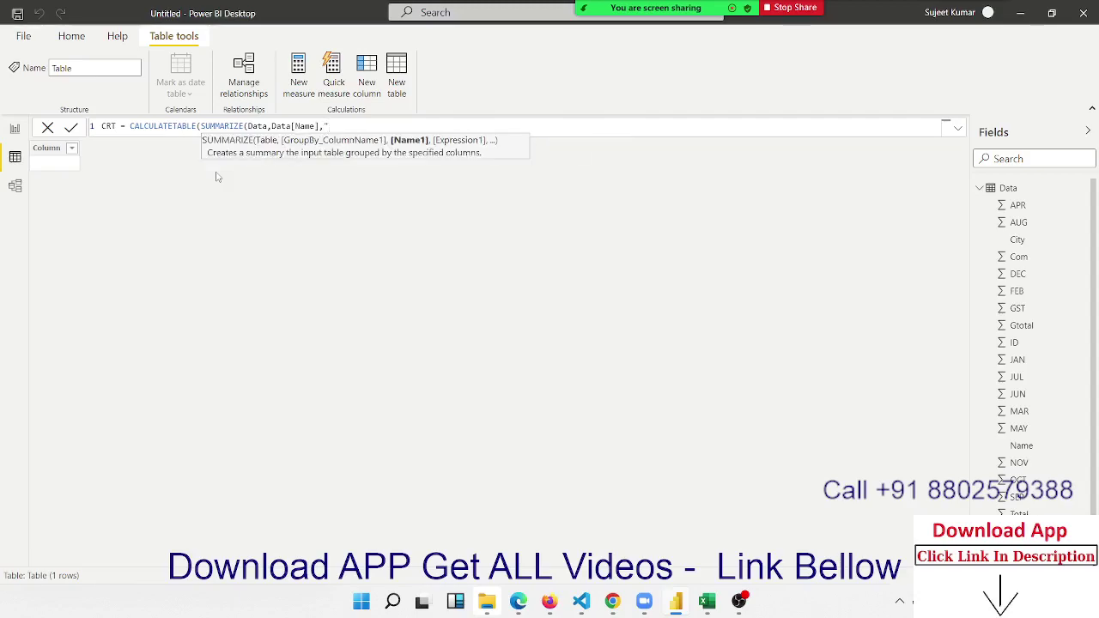
text(Qt)
text(y")
text(,S)
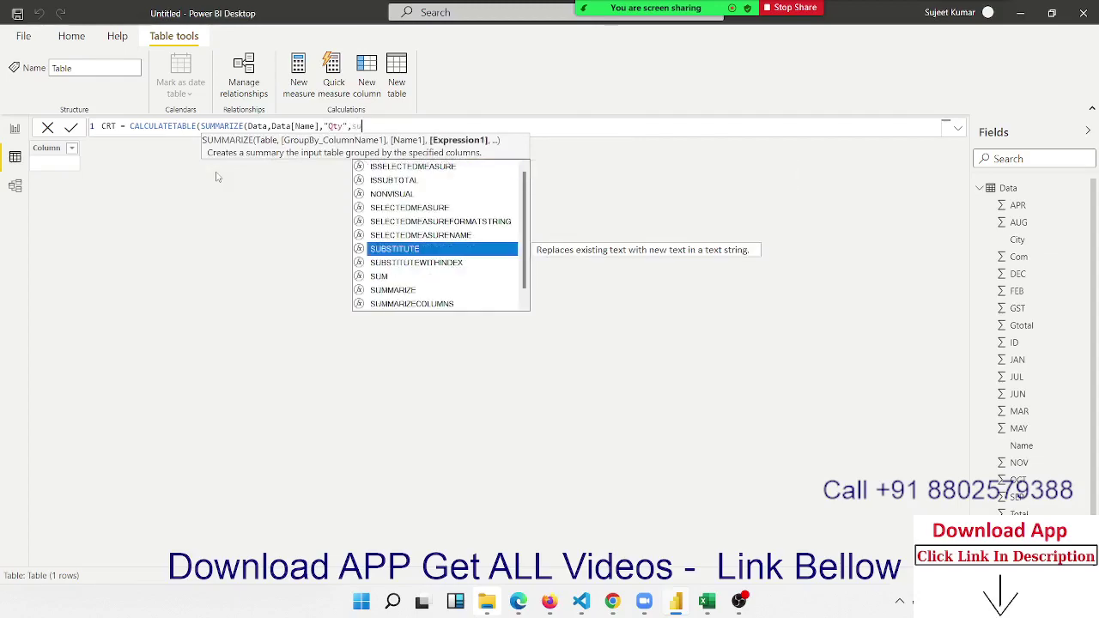
text(UM(q)
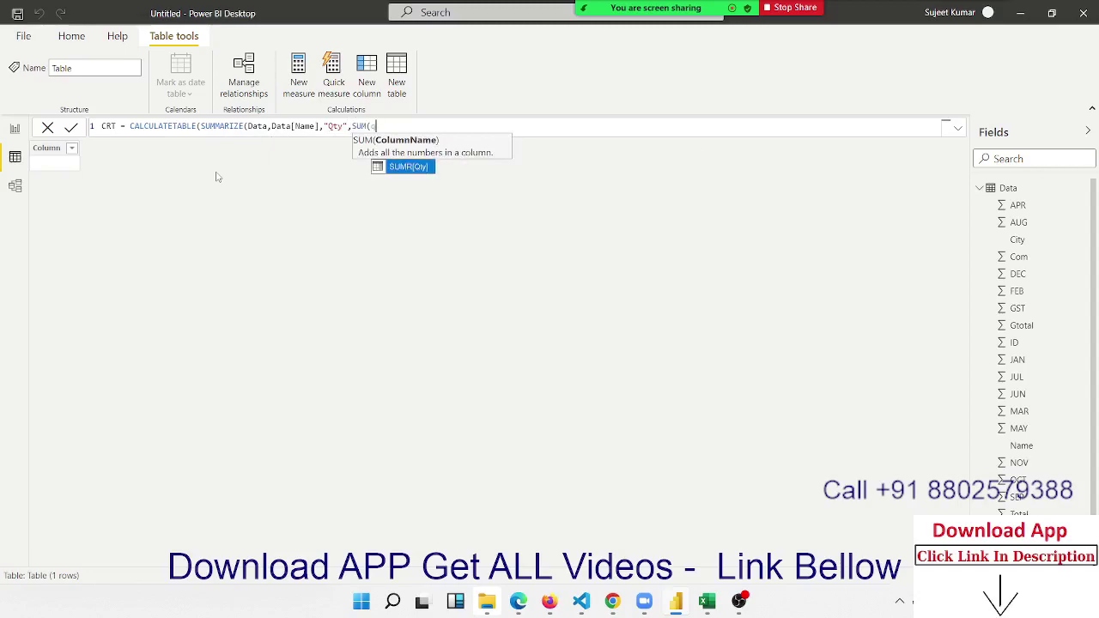
key(BackSpace)
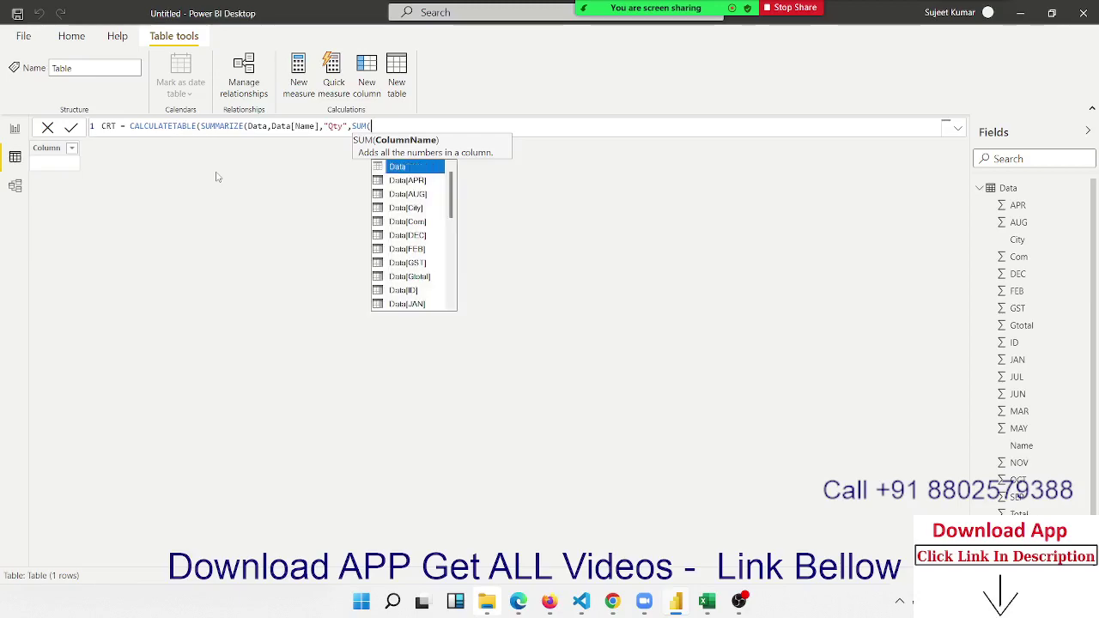
text(to)
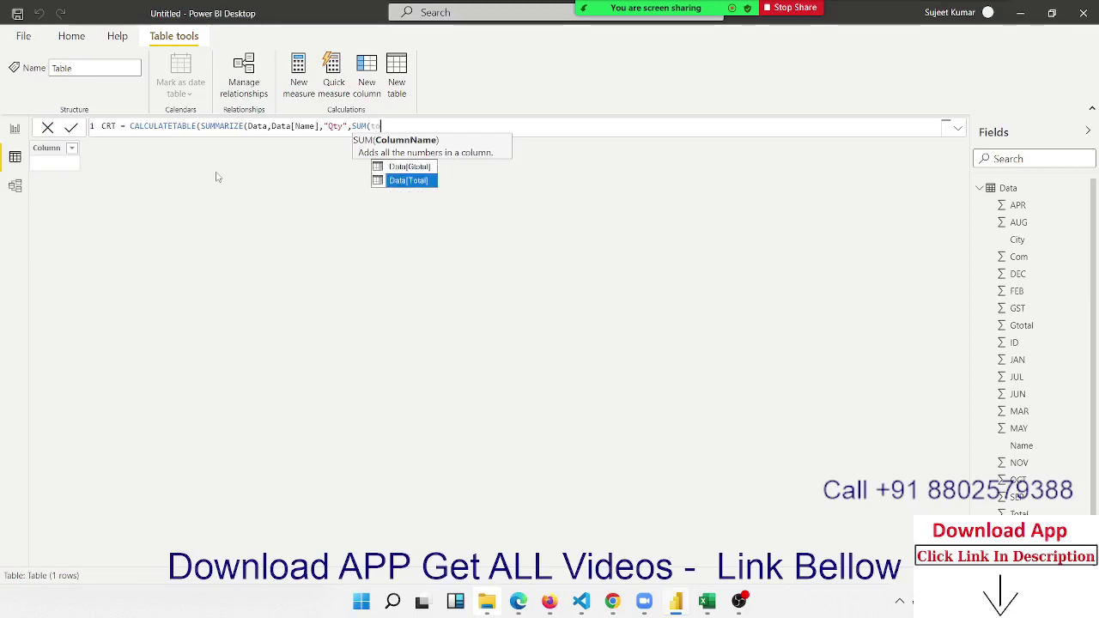
key(Tab)
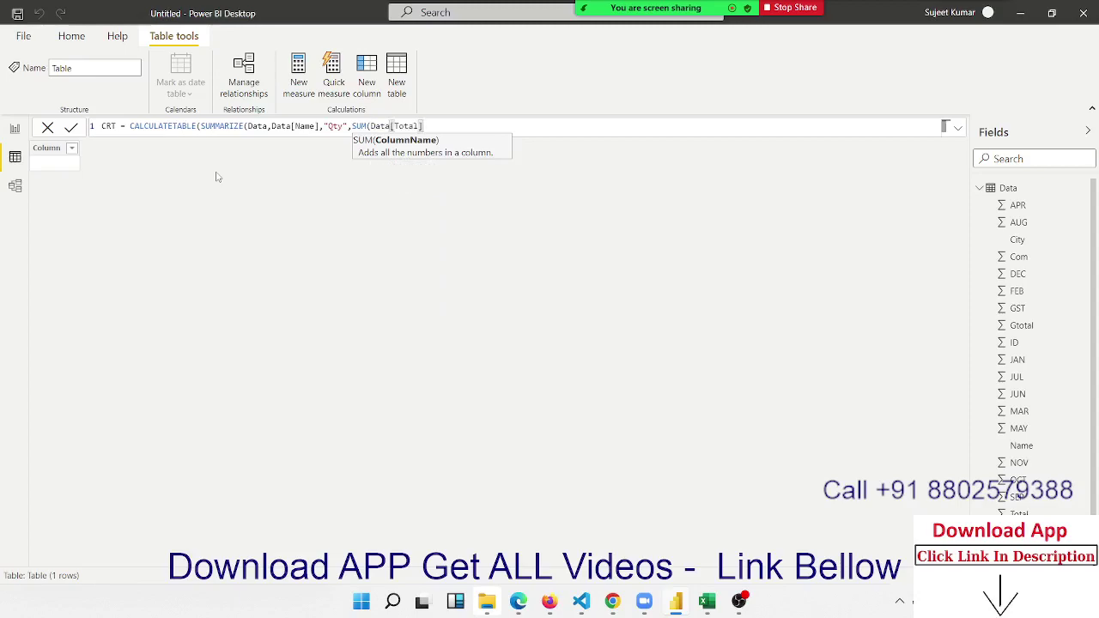
text())
key(Return)
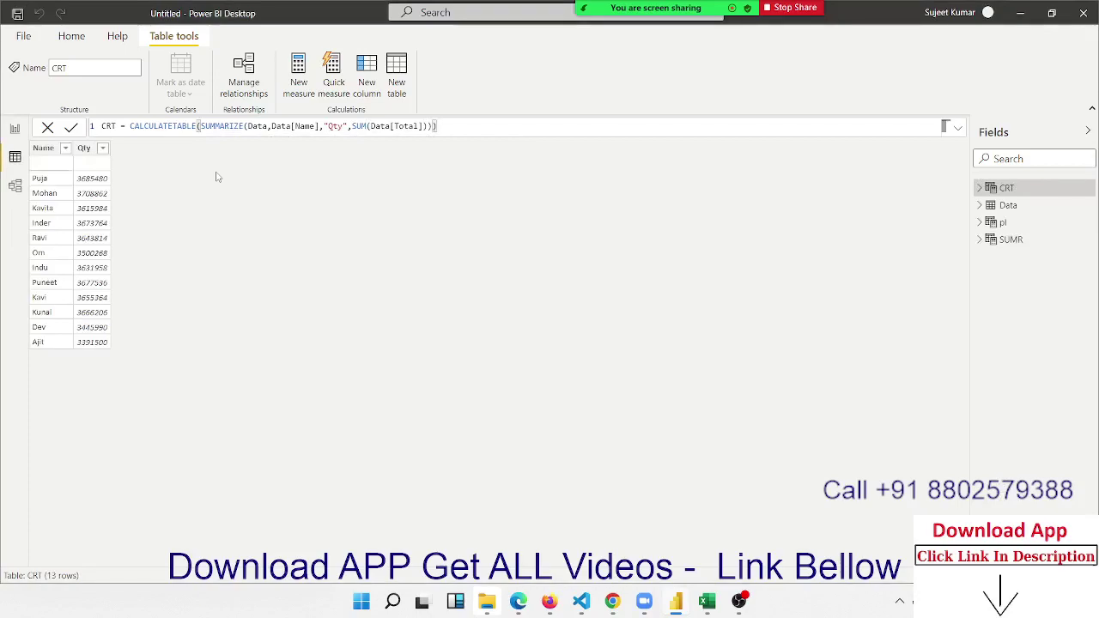
Select CRT's Name column, then open the Data table from the Fields pane.
click(58, 162)
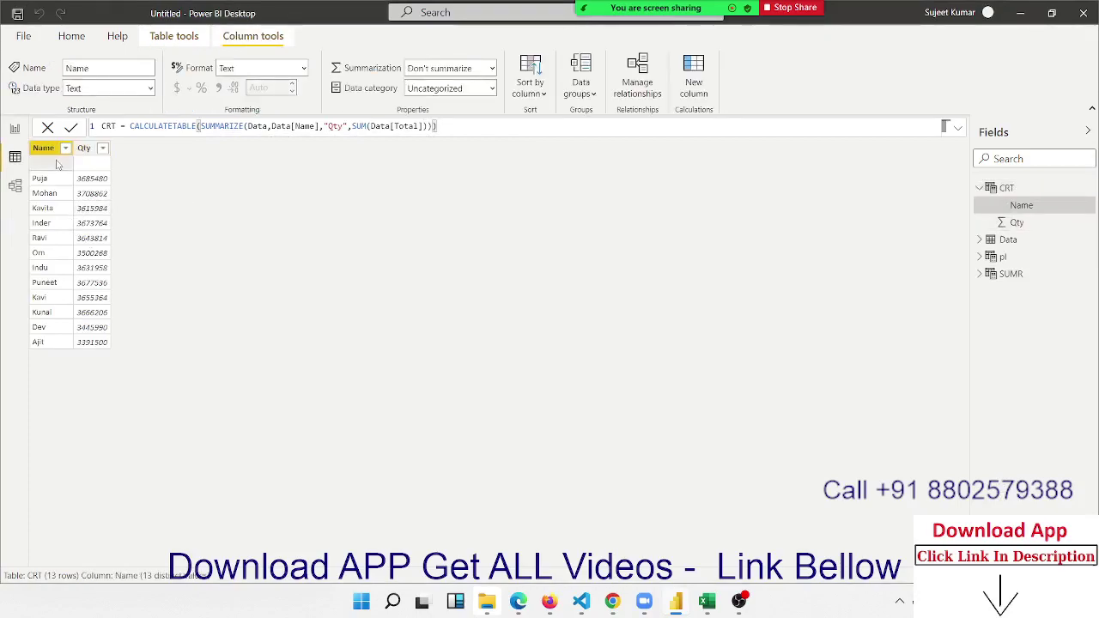
click(996, 241)
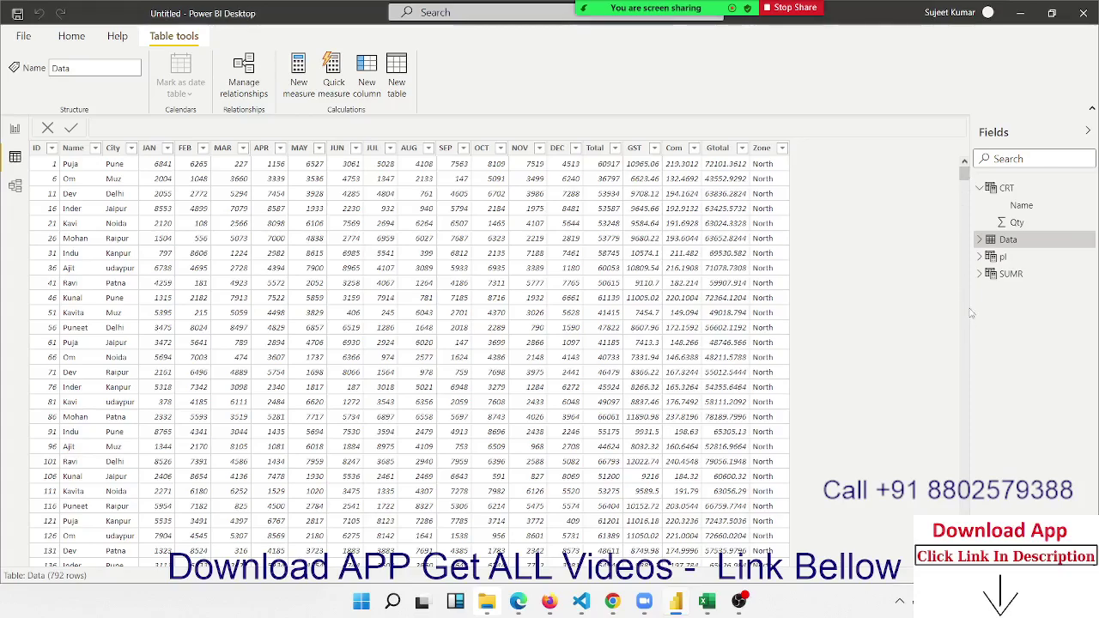
Scroll through the Data table checking the JAN and Name columns, then return to CRT.
drag(965, 176, 955, 601)
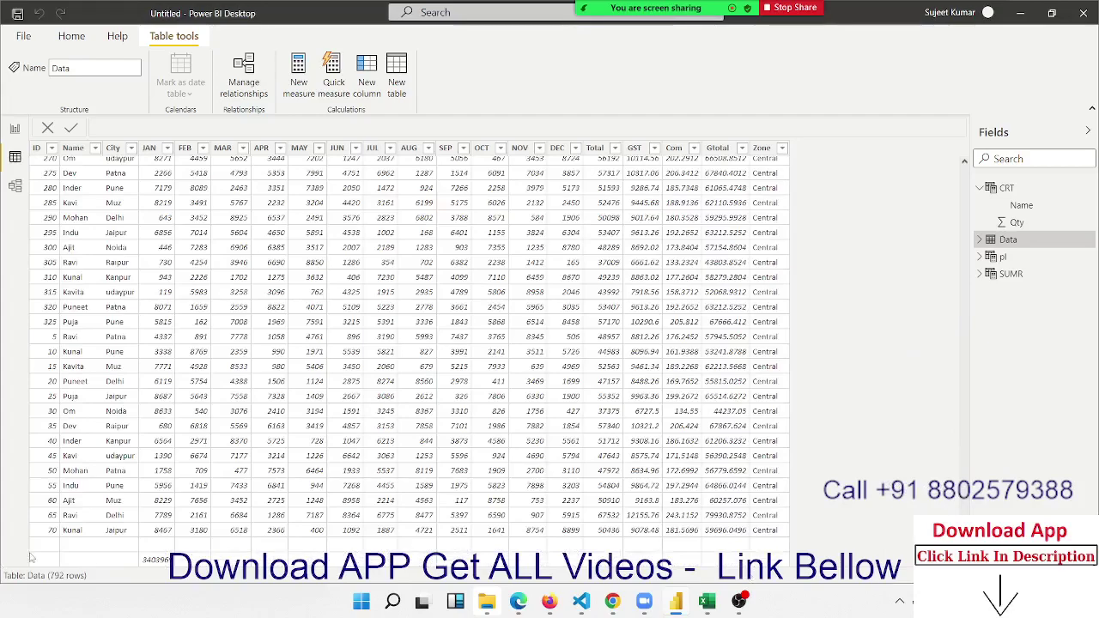
click(154, 559)
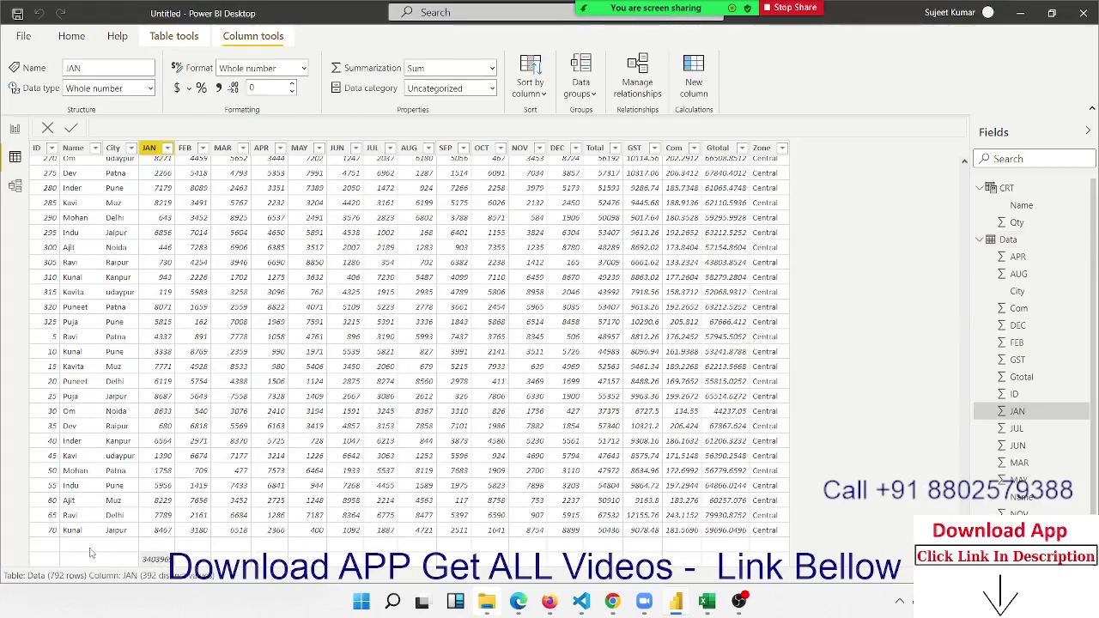
click(63, 533)
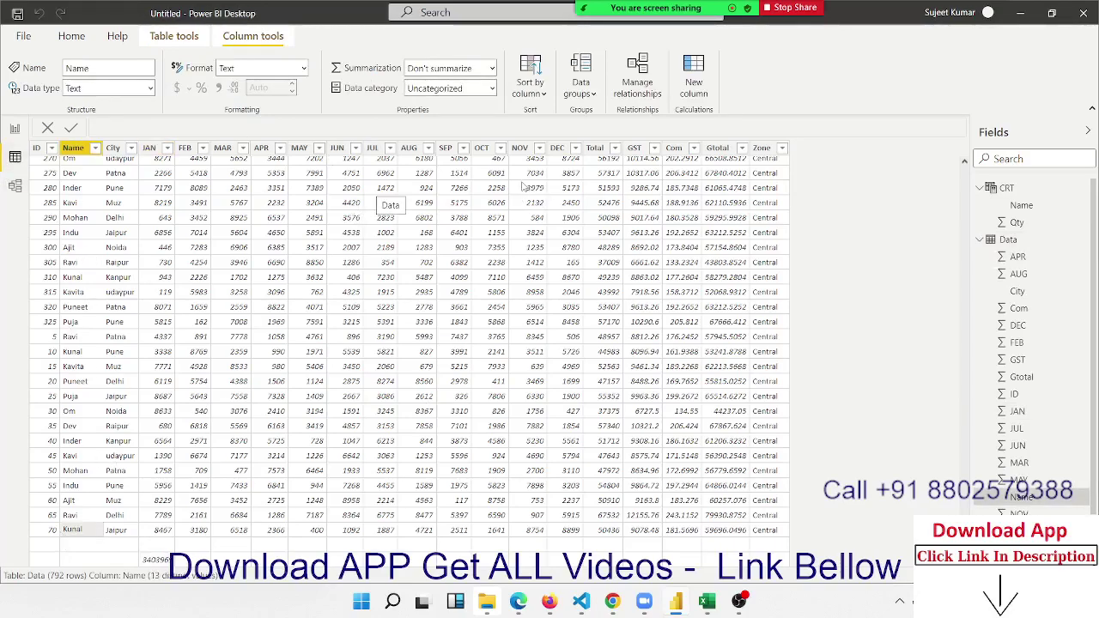
mouse_move(1007, 239)
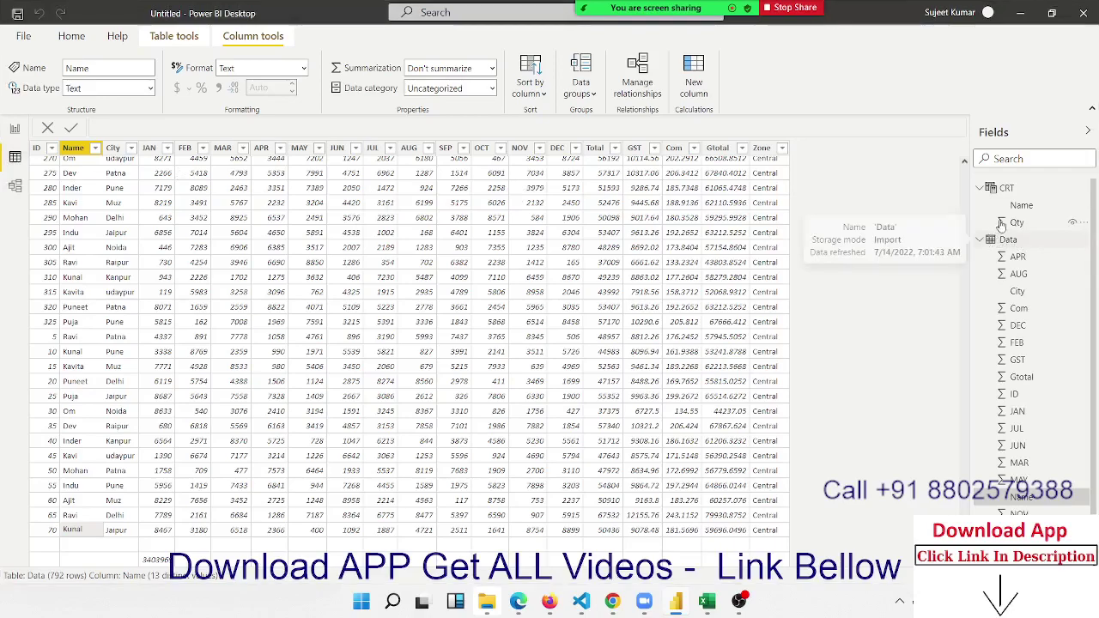
click(1006, 188)
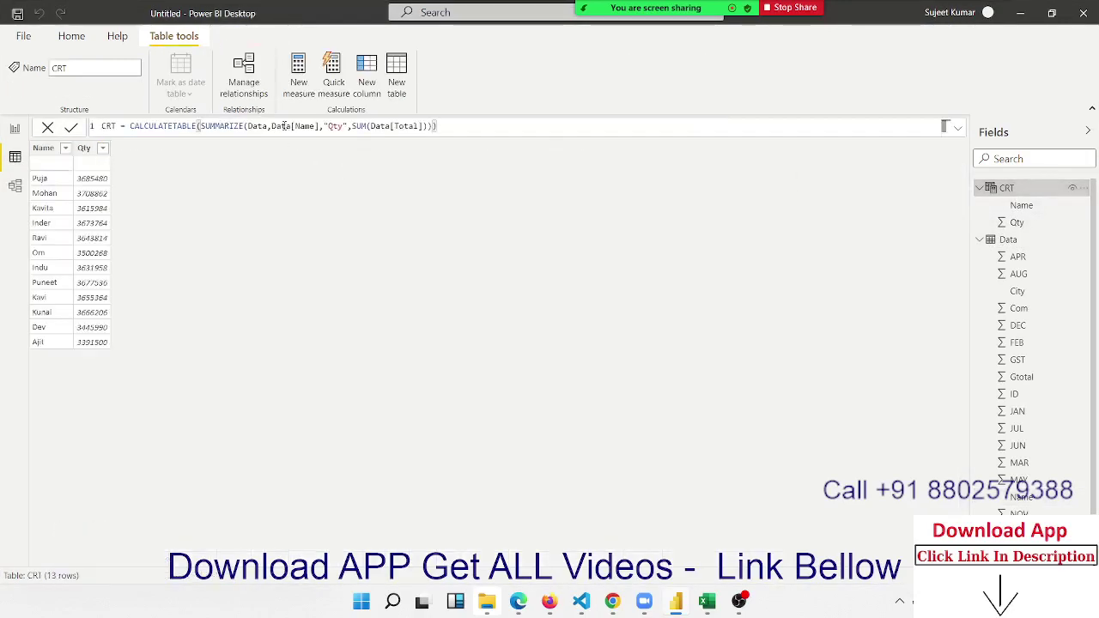
Append the filter LEN(Data[Name])>1 to CALCULATETABLE, leaving 12 names in CRT.
click(432, 125)
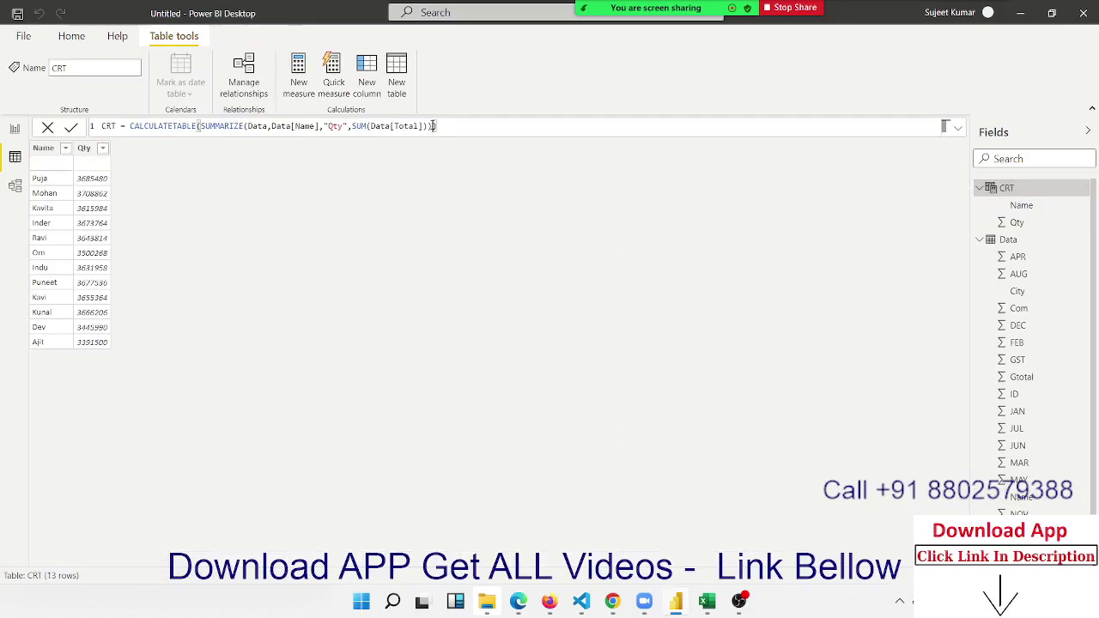
text(,)
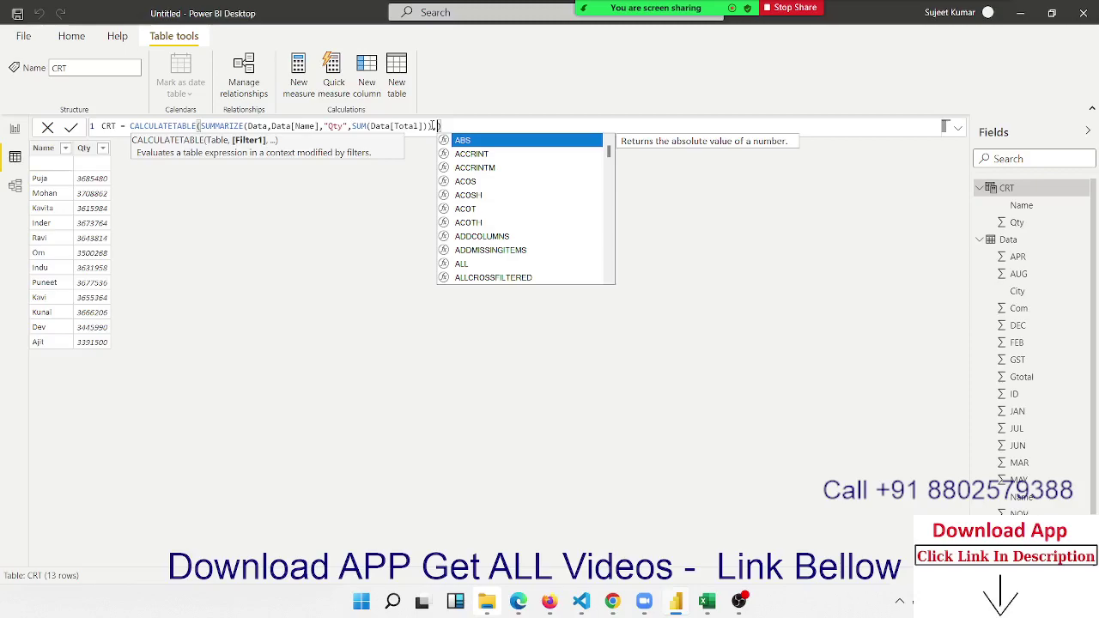
text(na)
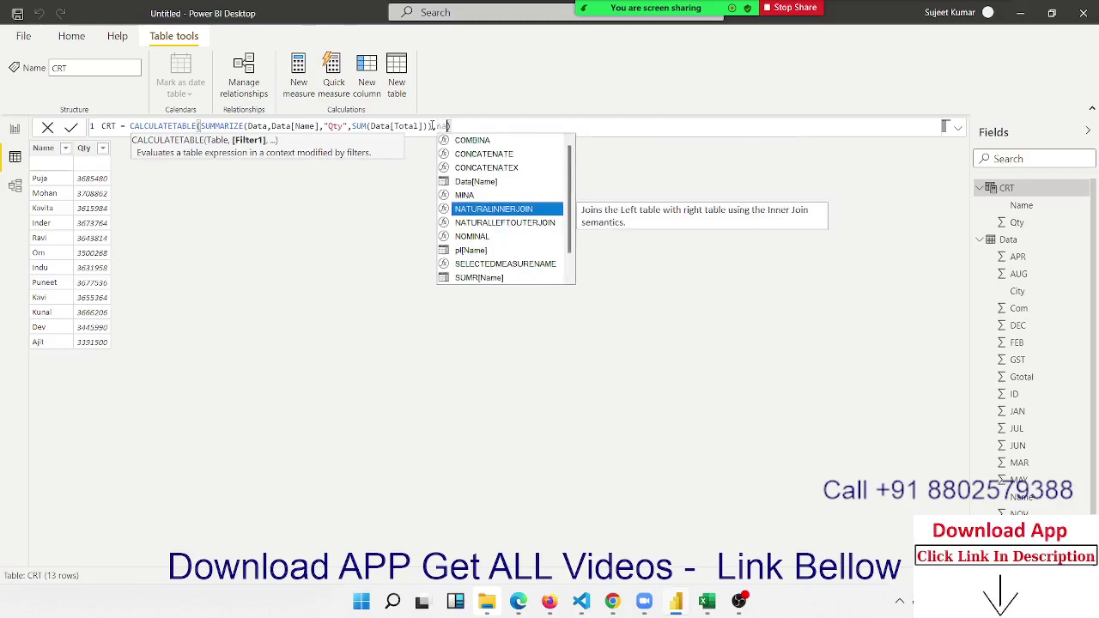
key(BackSpace)
key(BackSpace)
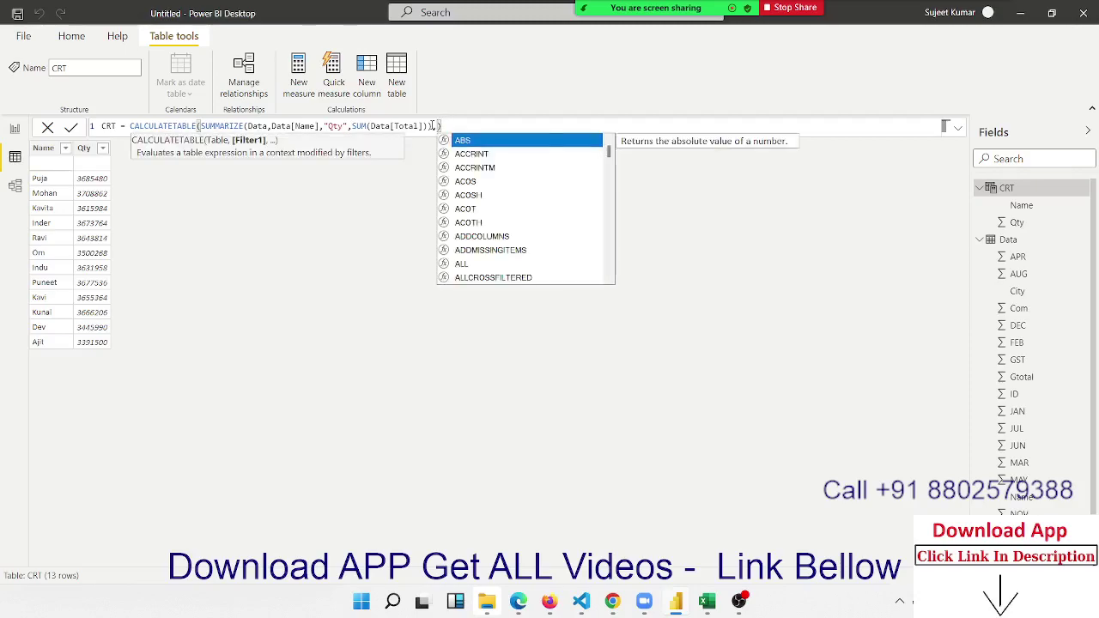
text(len)
key(Tab)
text(na)
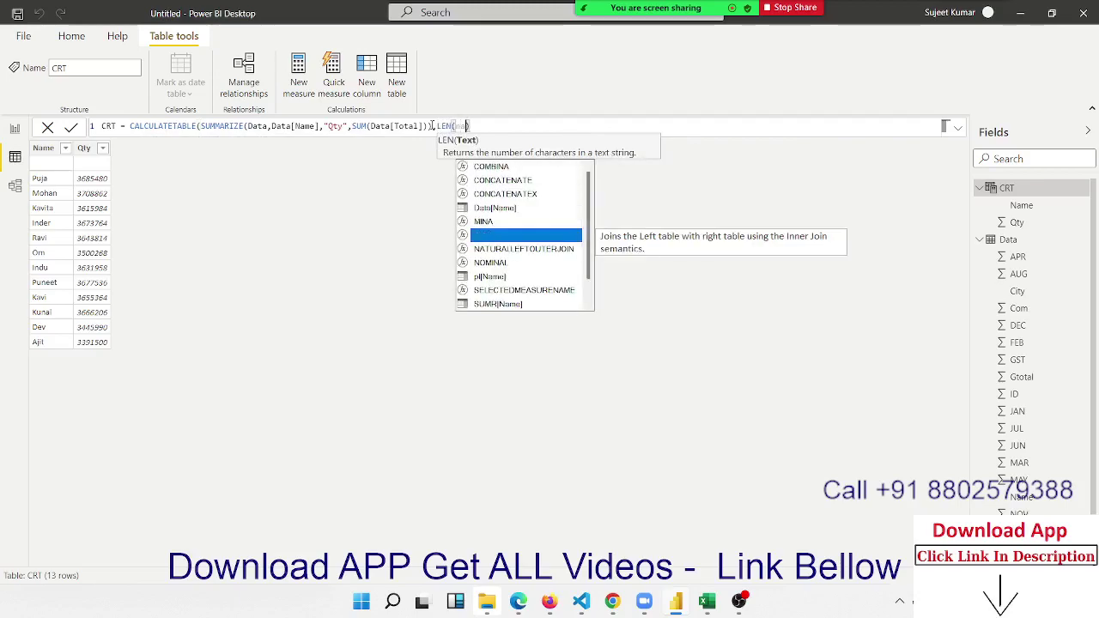
key(Up)
key(Up)
key(Tab)
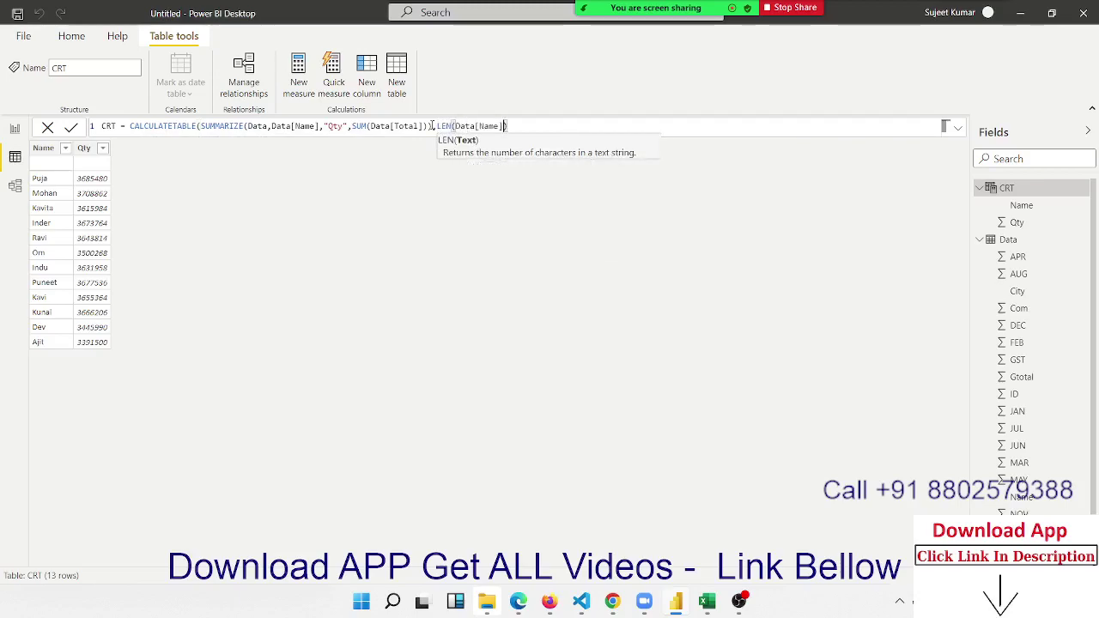
text())
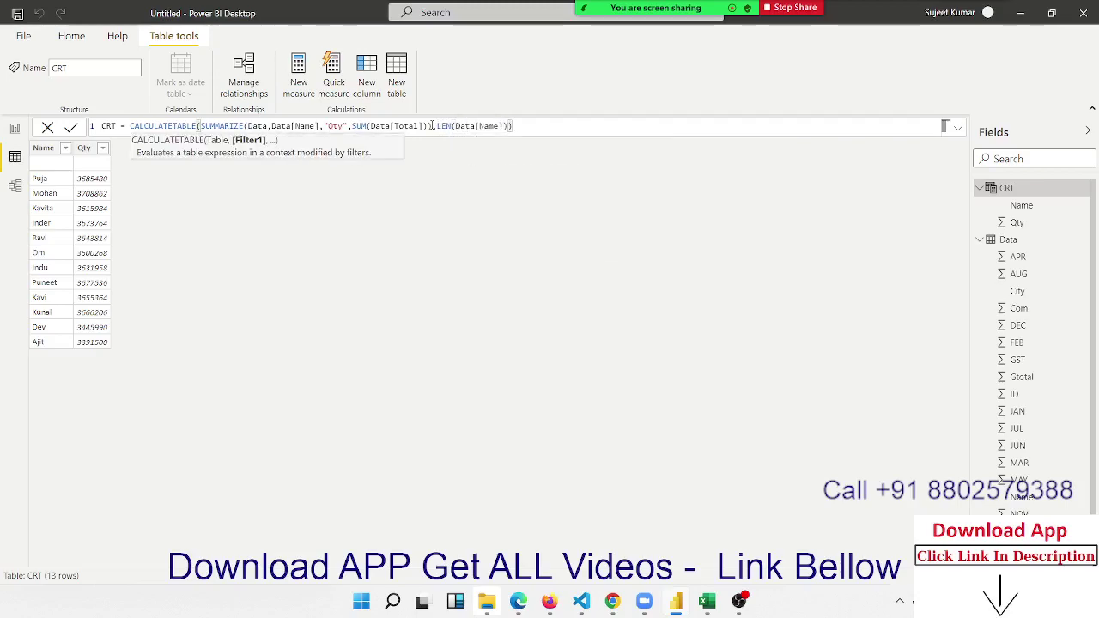
text(>1)
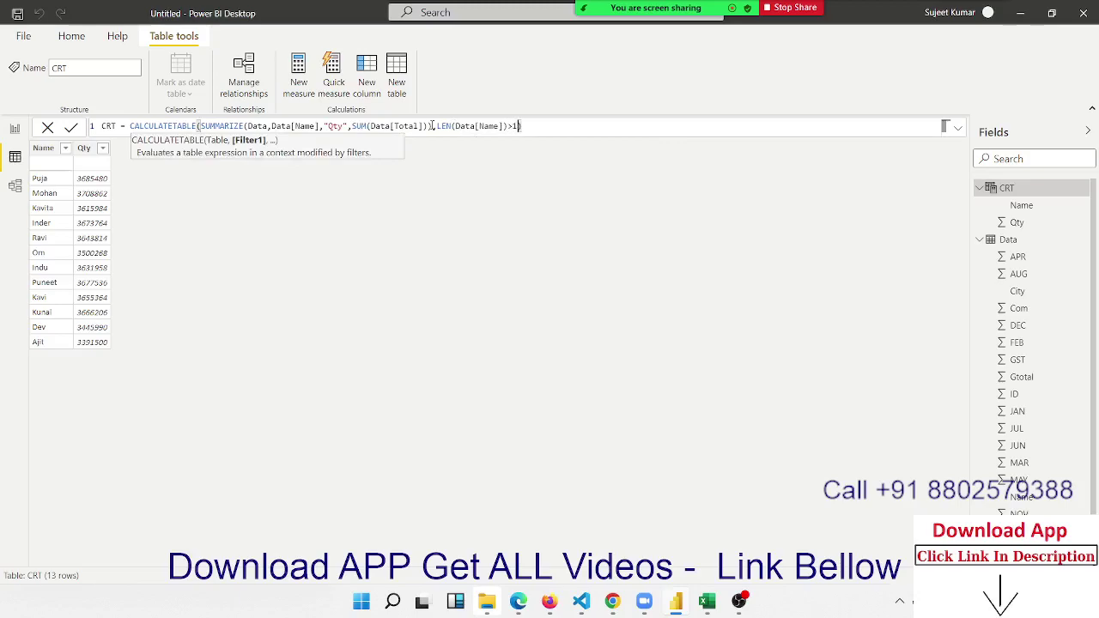
key(Return)
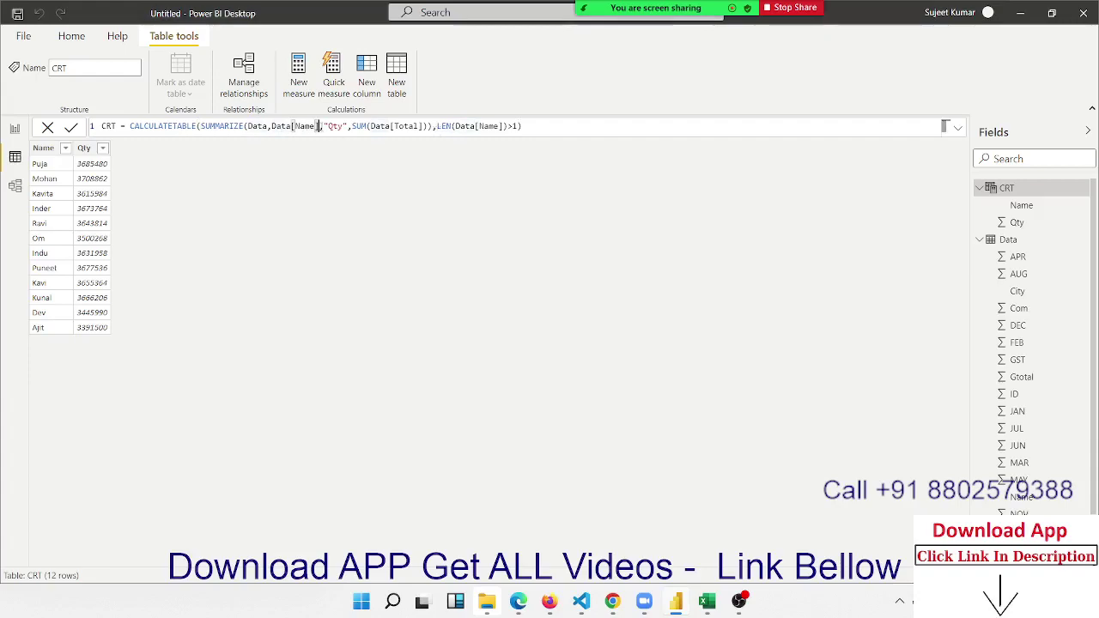
Insert Data[City] after Data[Name] in SUMMARIZE and commit, giving 36 rows.
drag(315, 127, 329, 126)
click(323, 126)
text(,)
click(324, 126)
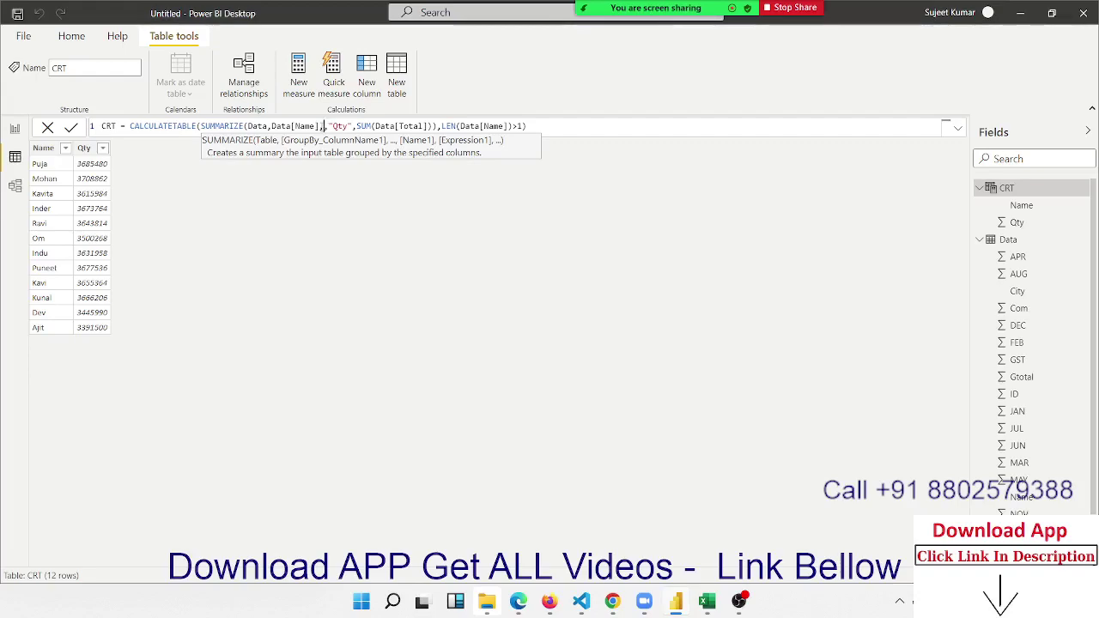
text(c)
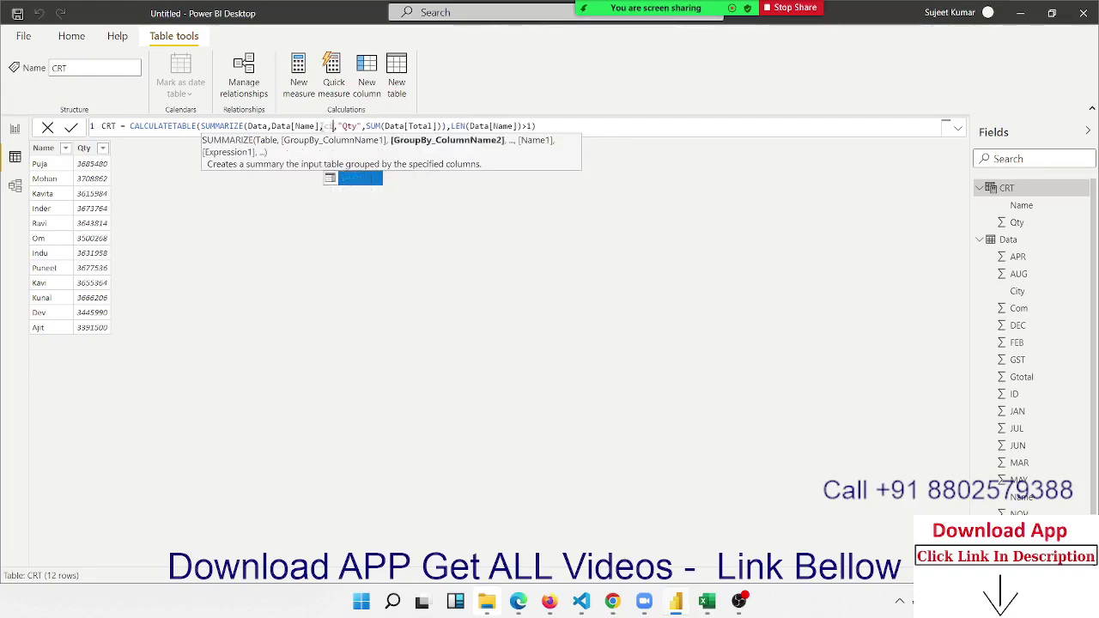
text(i)
key(Tab)
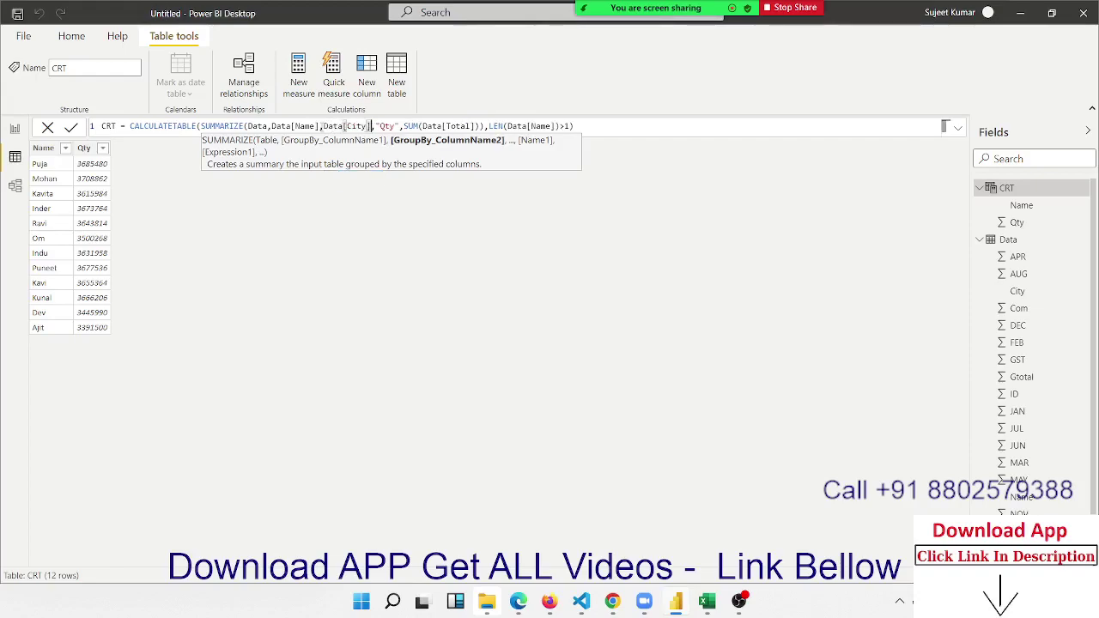
key(Return)
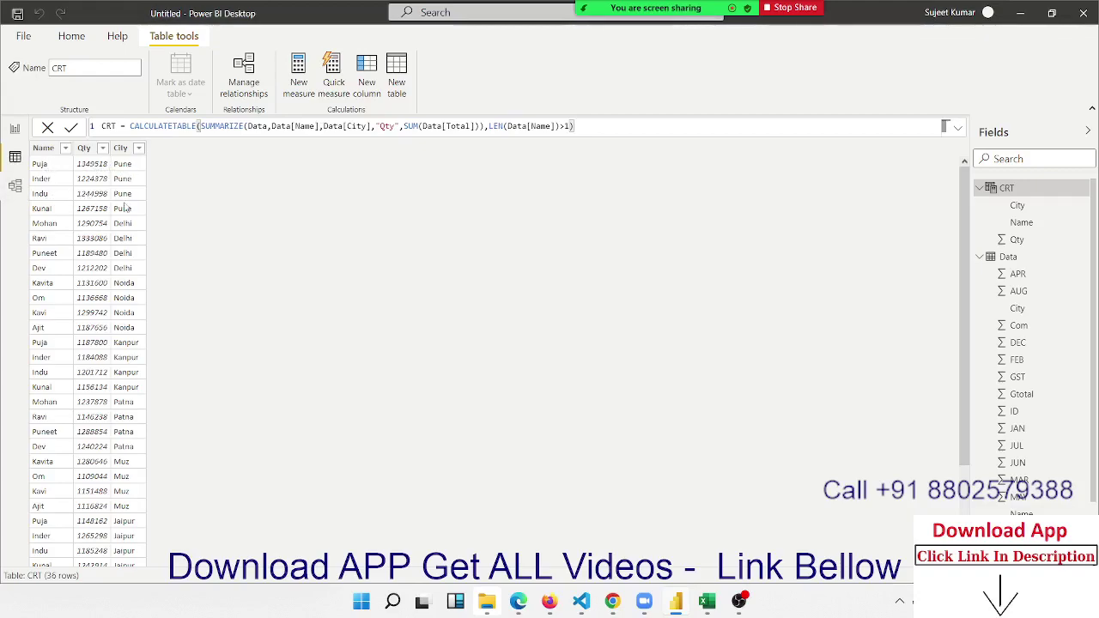
Add ,"GST",SUM(Data[GST]) at the end of the SUMMARIZE arguments and commit.
click(372, 126)
click(481, 126)
text(,)
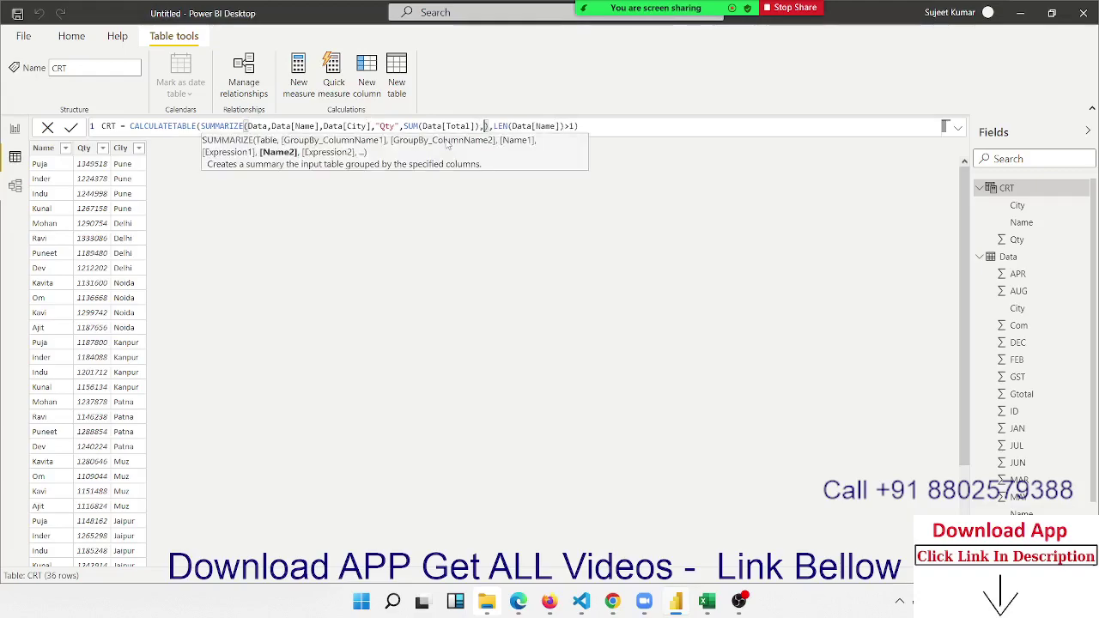
text(")
text(GST)
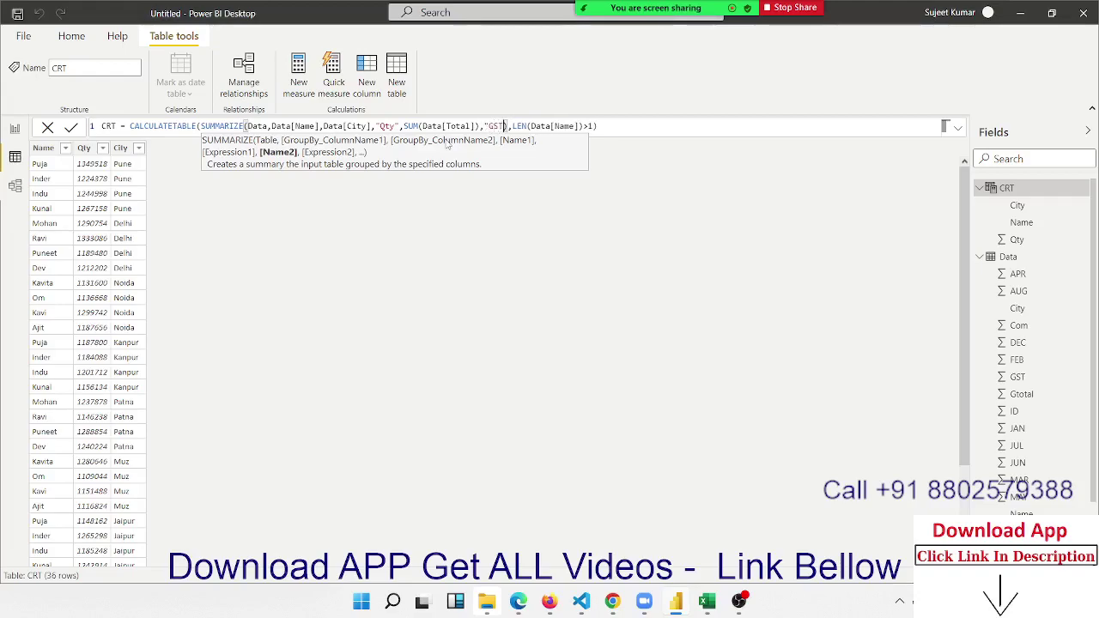
text(",)
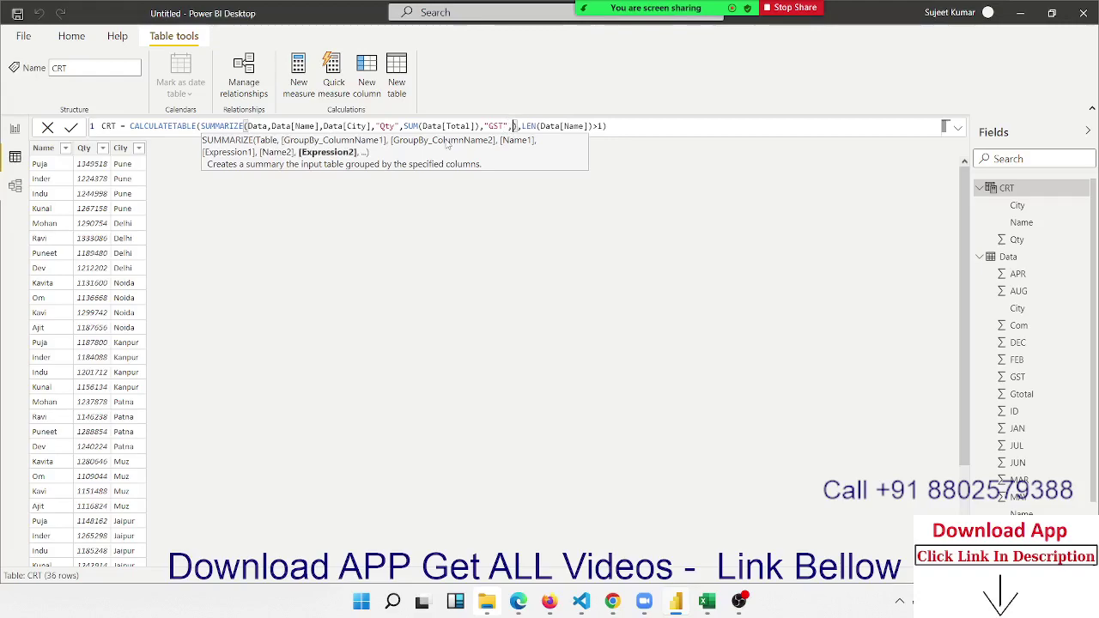
text(SUM)
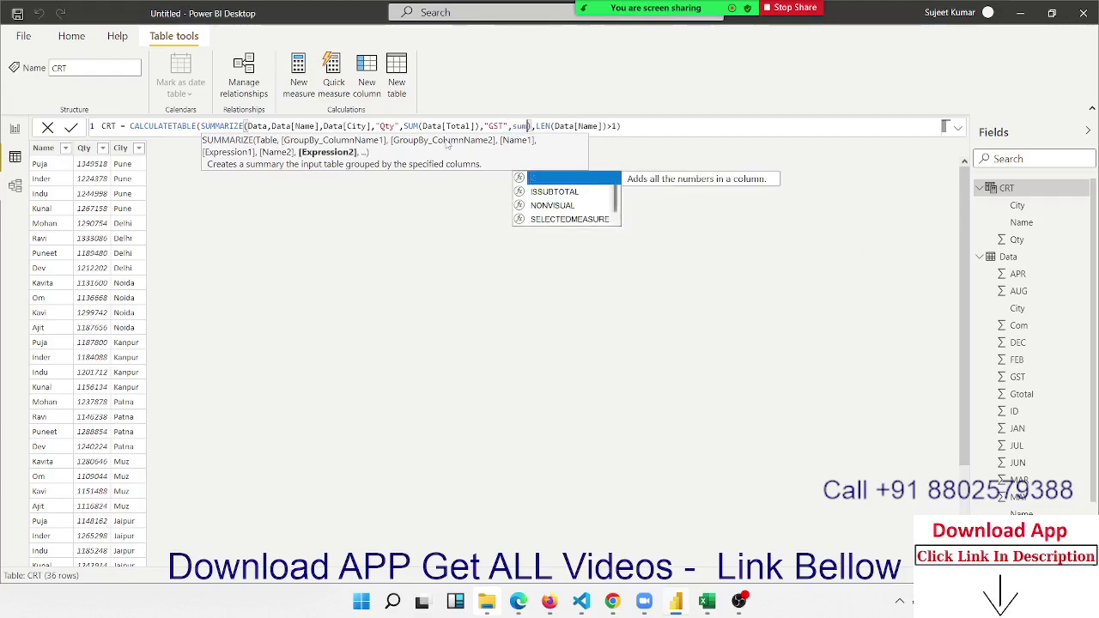
text(()
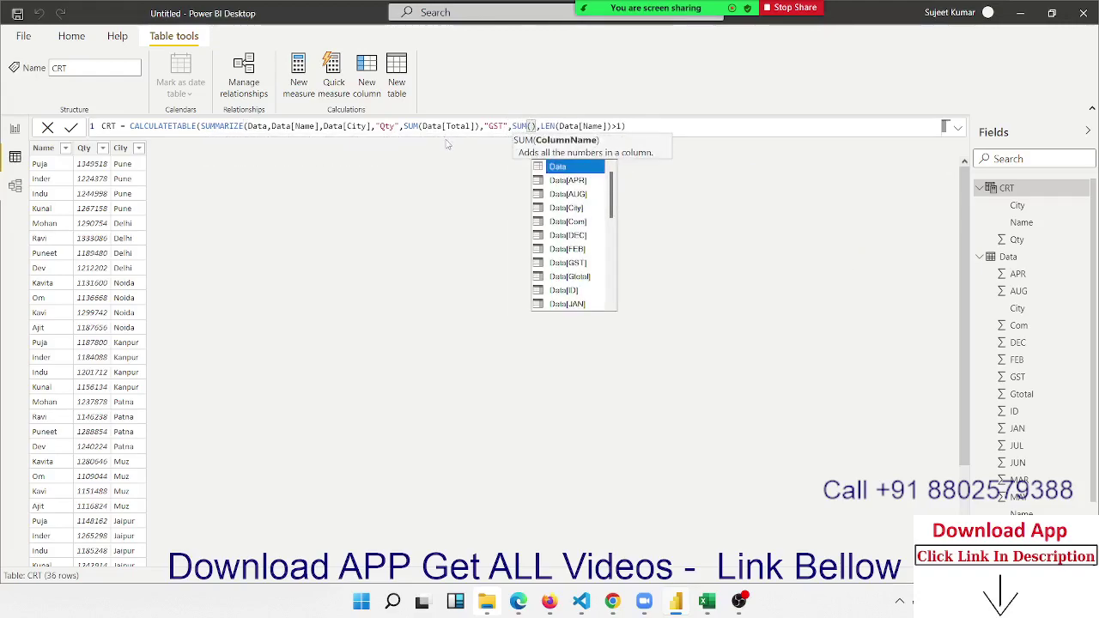
text(Data[G)
key(Tab)
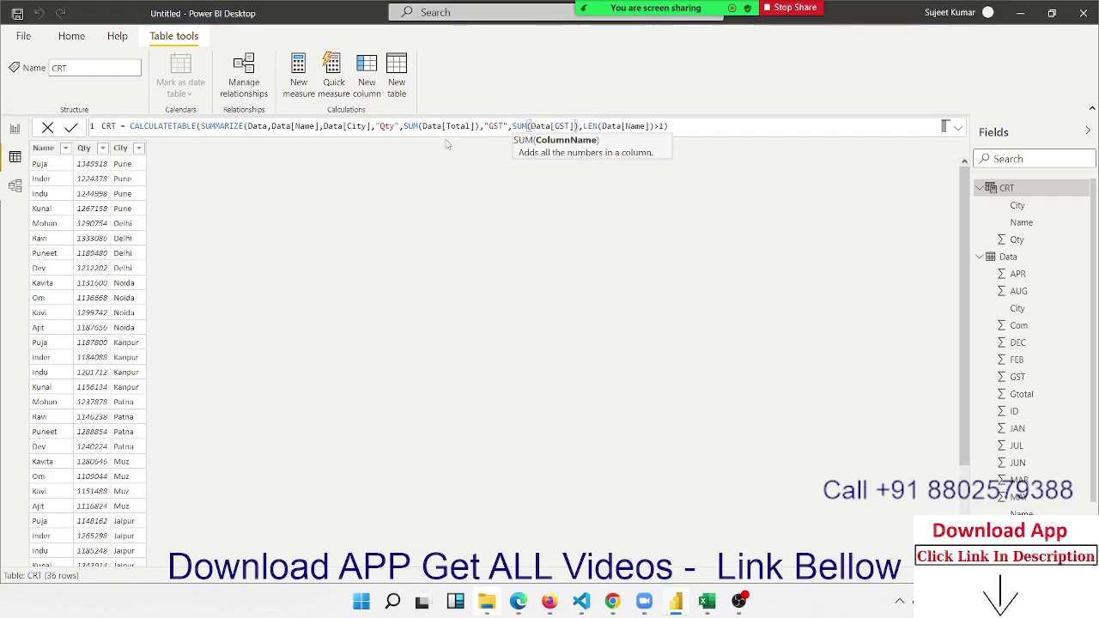
text())
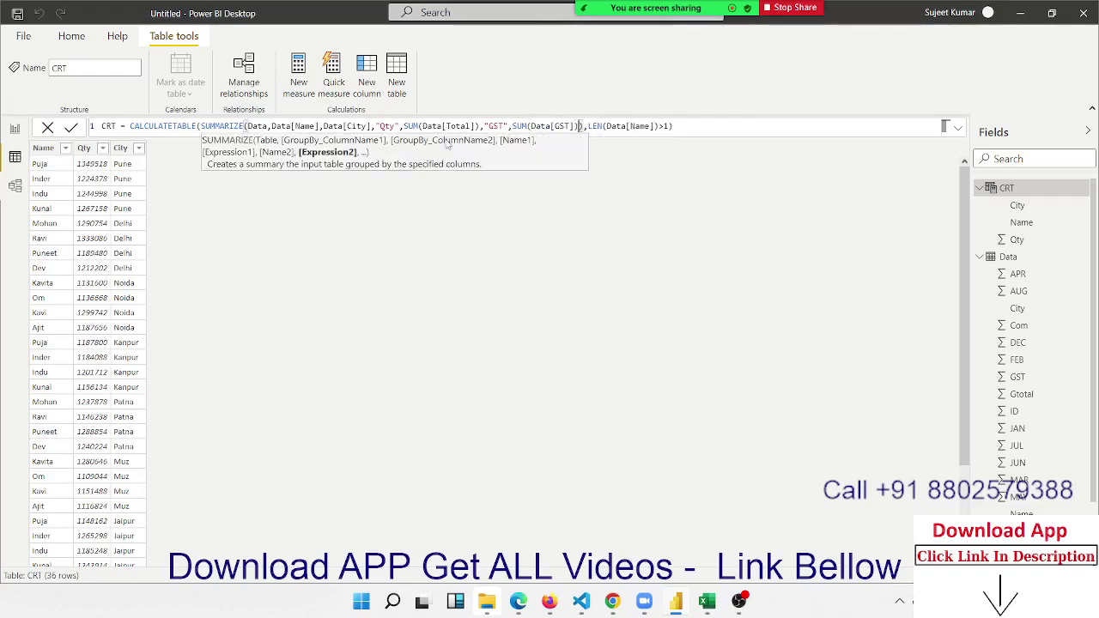
key(Return)
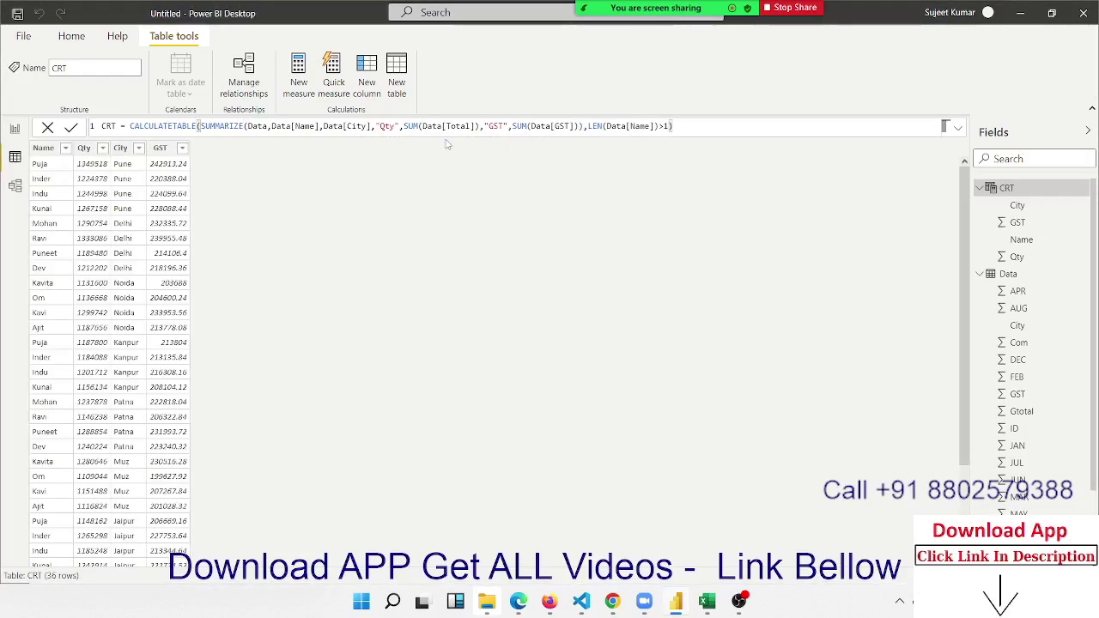
Select CRT's Name, Qty, City and GST columns in turn to check them.
click(68, 166)
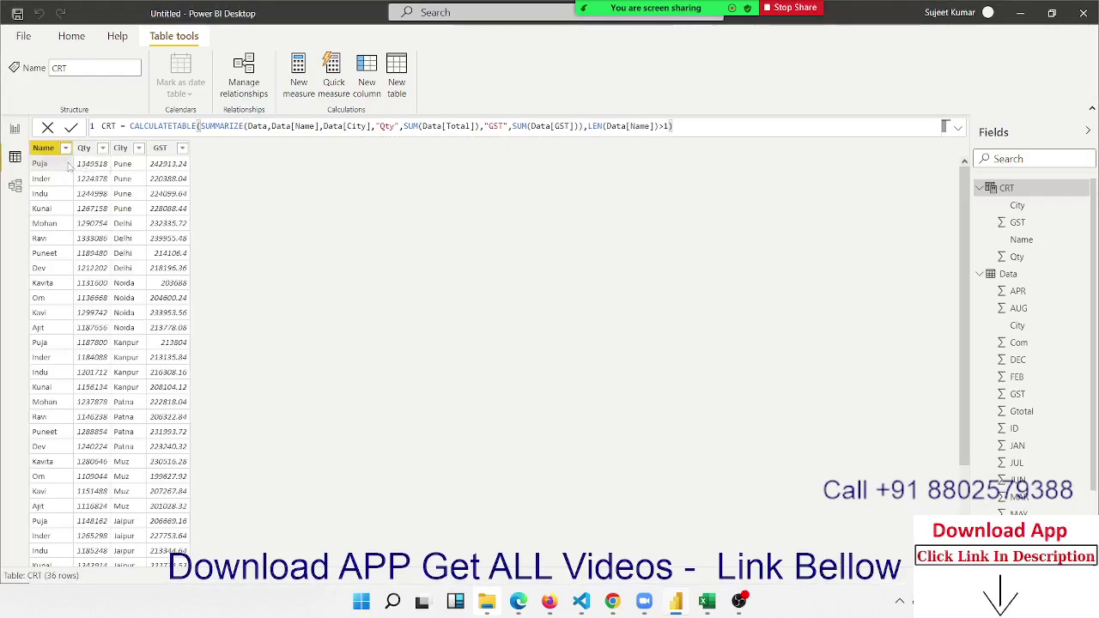
click(90, 168)
click(120, 168)
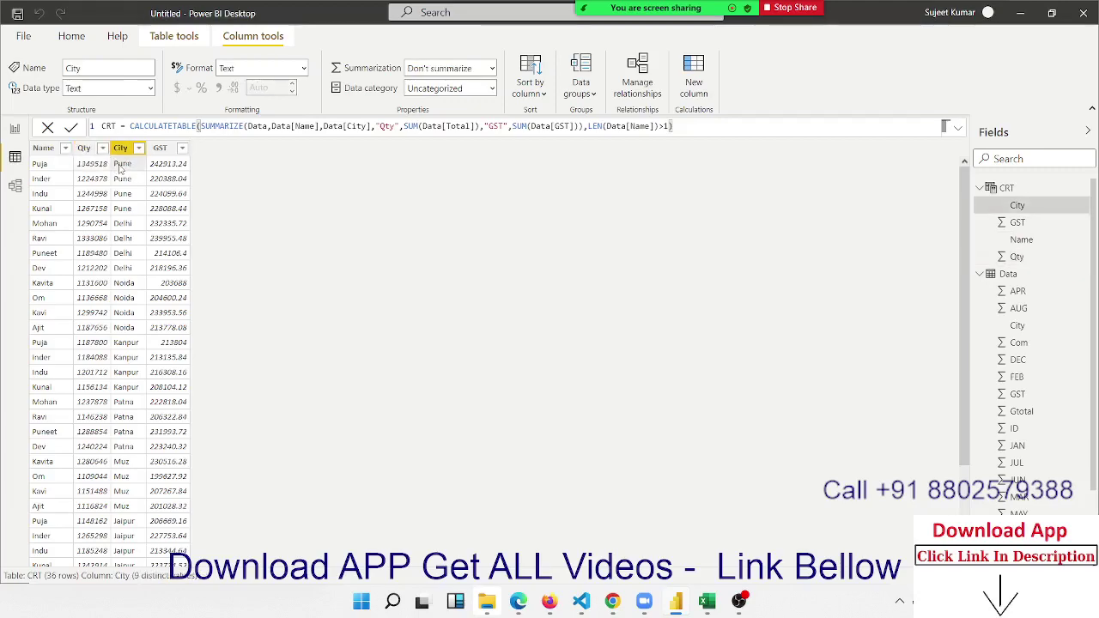
click(156, 164)
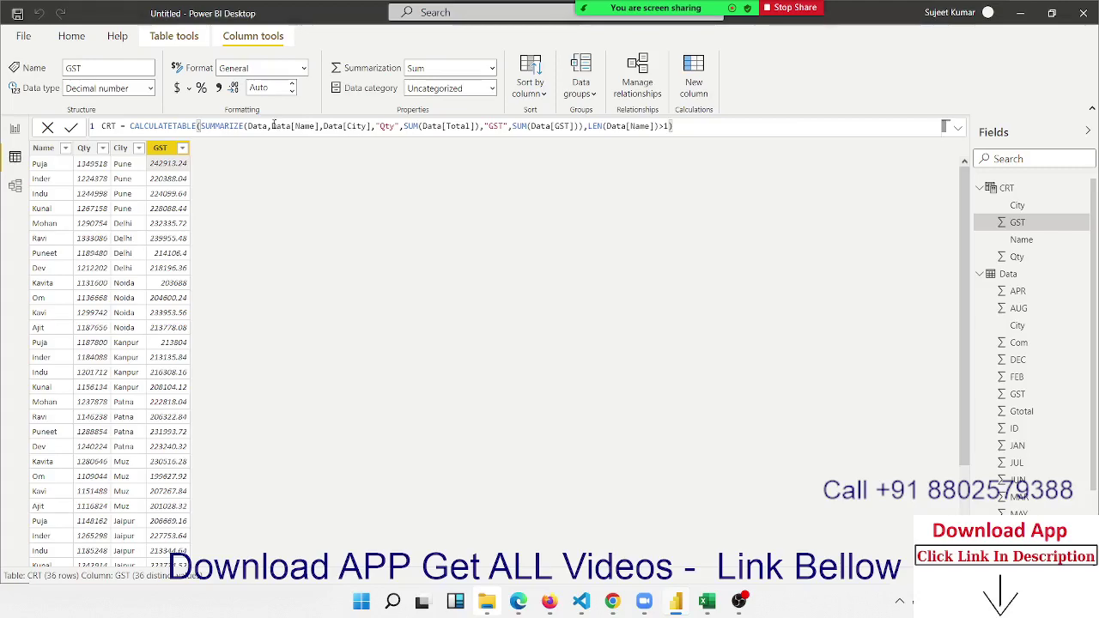
Highlight the whole formula and the words CALCULATETABLE and SUMMARIZE, then show the desktop.
click(273, 126)
key(ctrl+a)
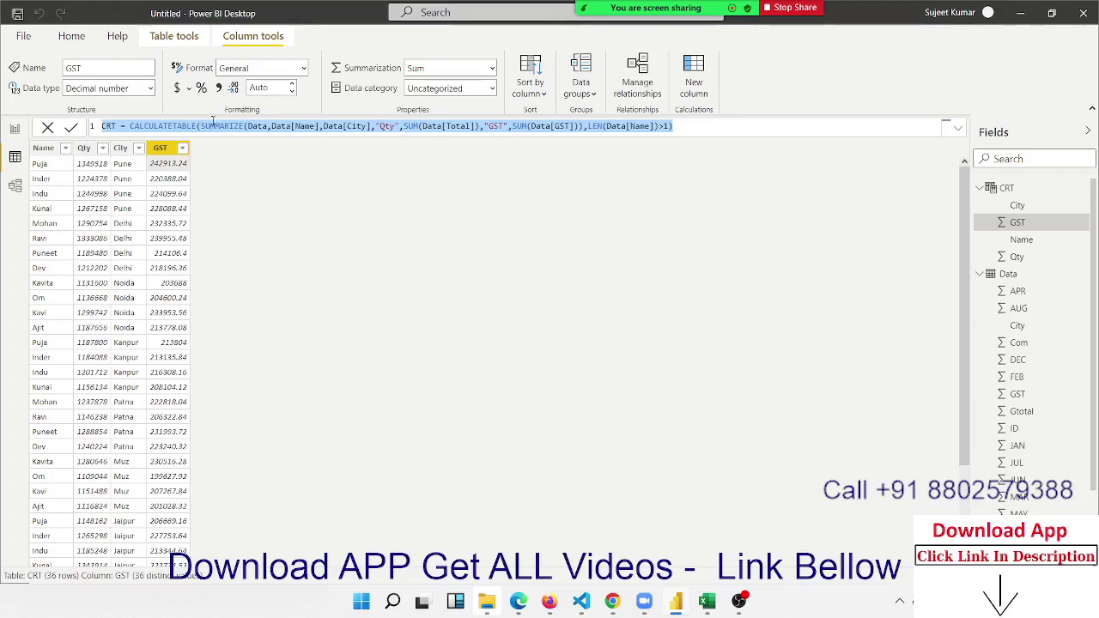
double_click(190, 125)
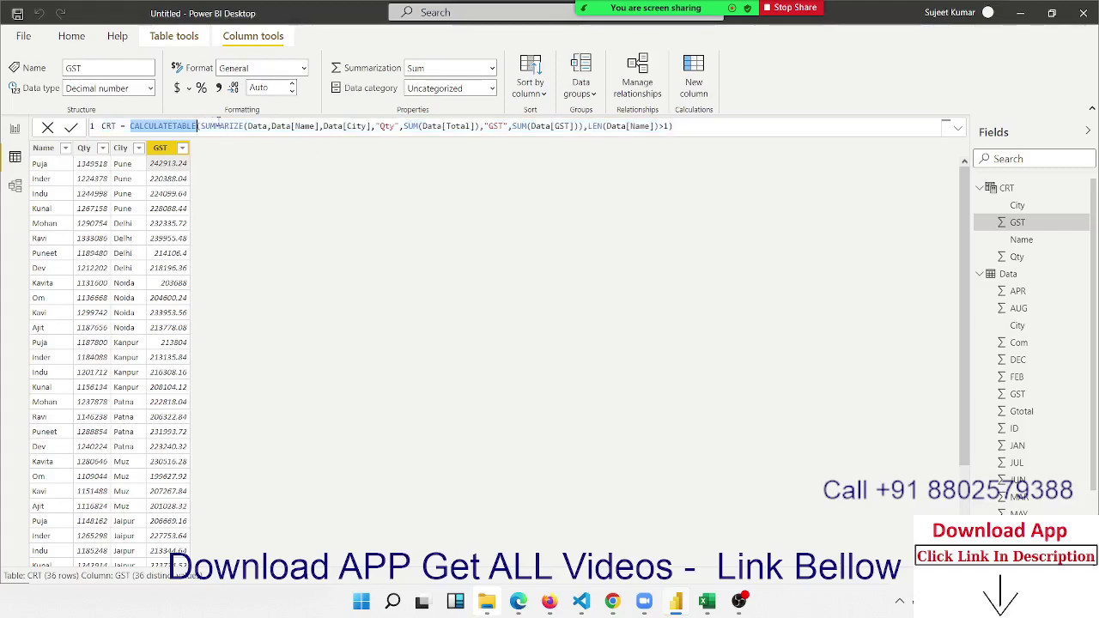
double_click(222, 125)
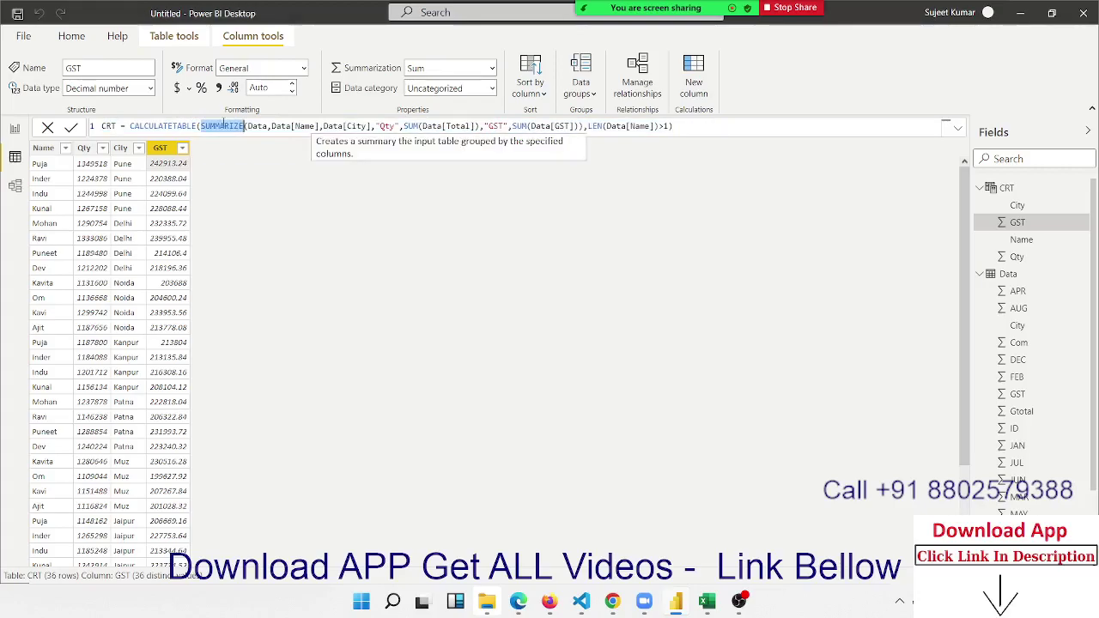
key(super+d)
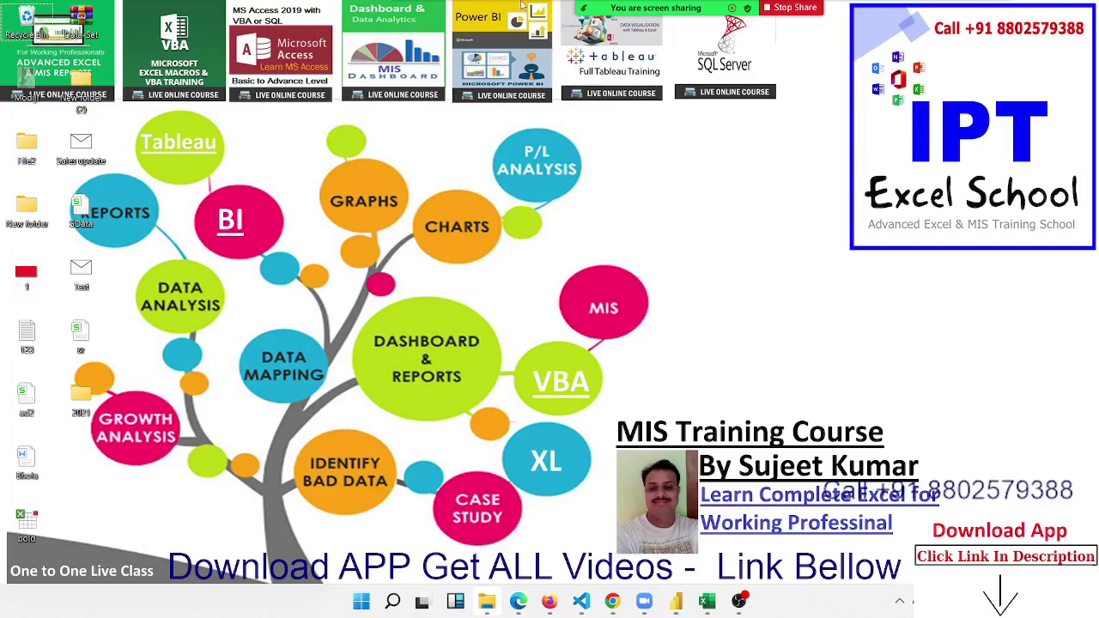
mouse_move(788, 8)
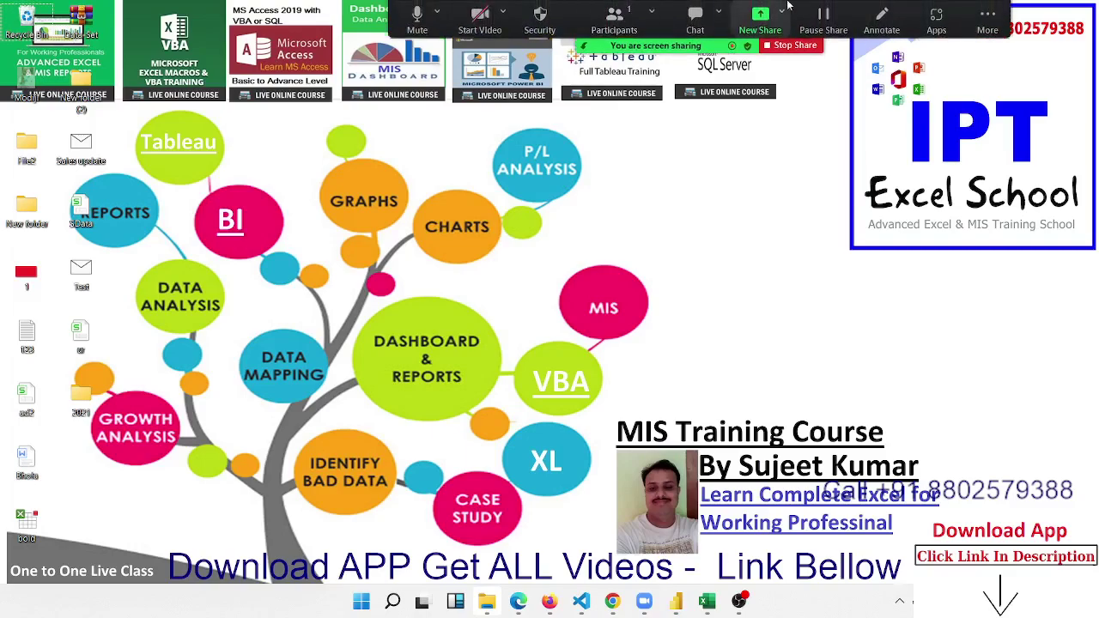
click(985, 17)
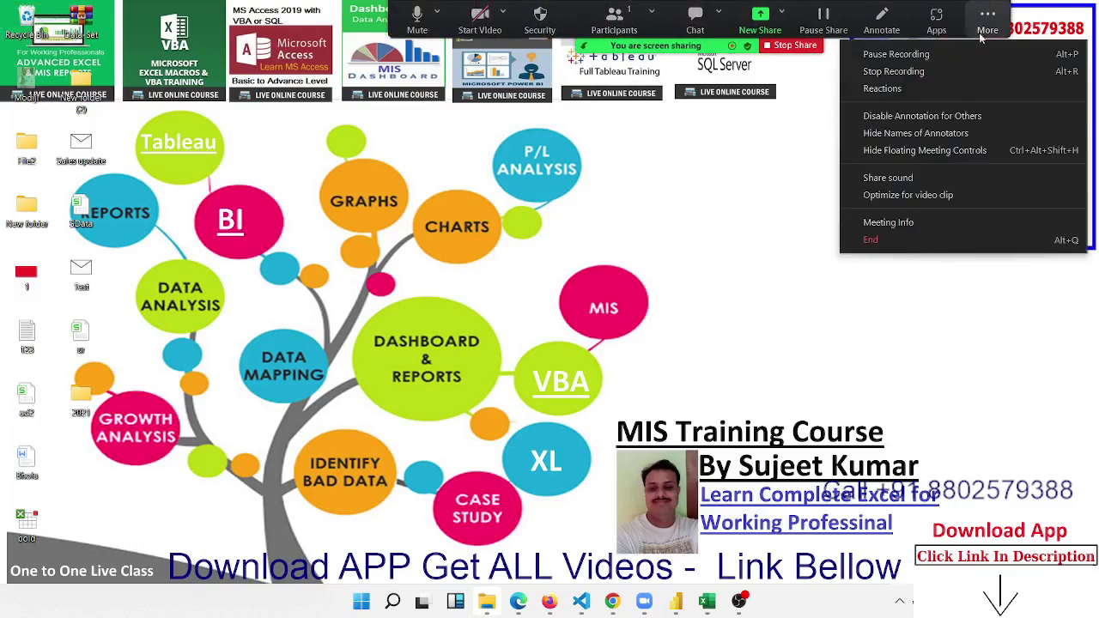
click(953, 73)
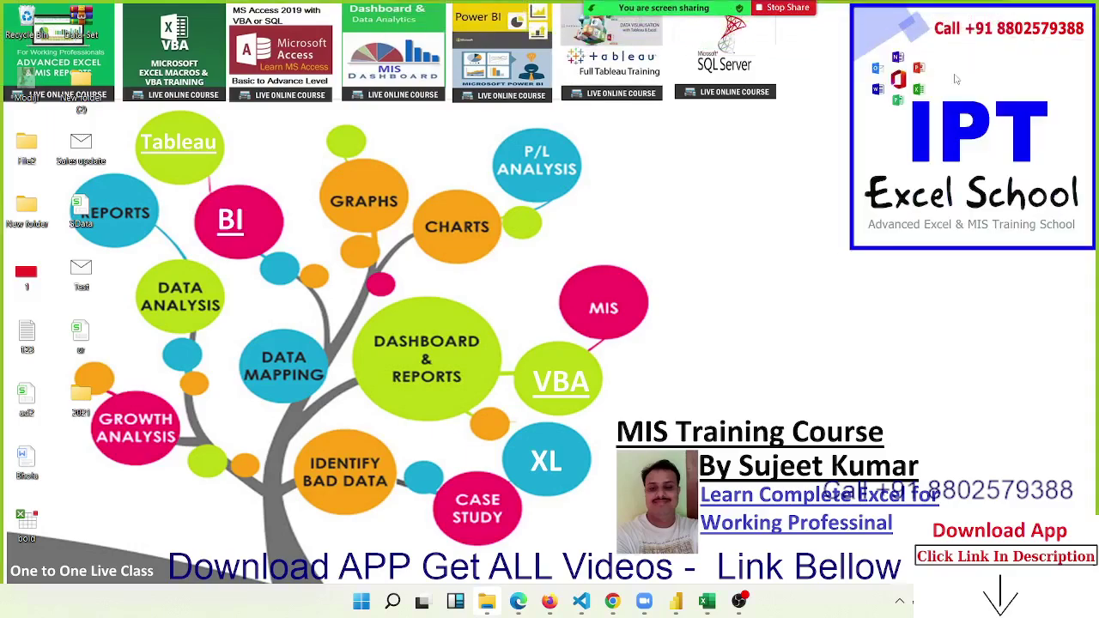